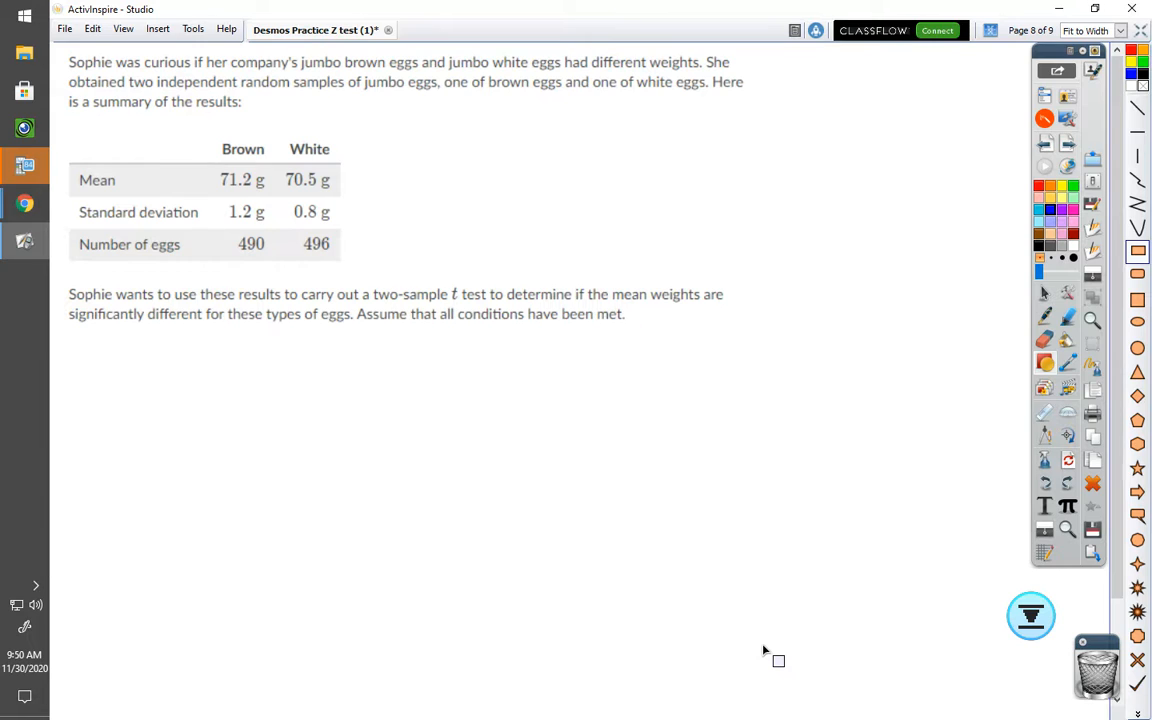
Step: Write the brown eggs' mean 71.2, standard deviation 1.2 and sample size 490 in red ink below the question
left_click(1046, 317)
left_click(1068, 187)
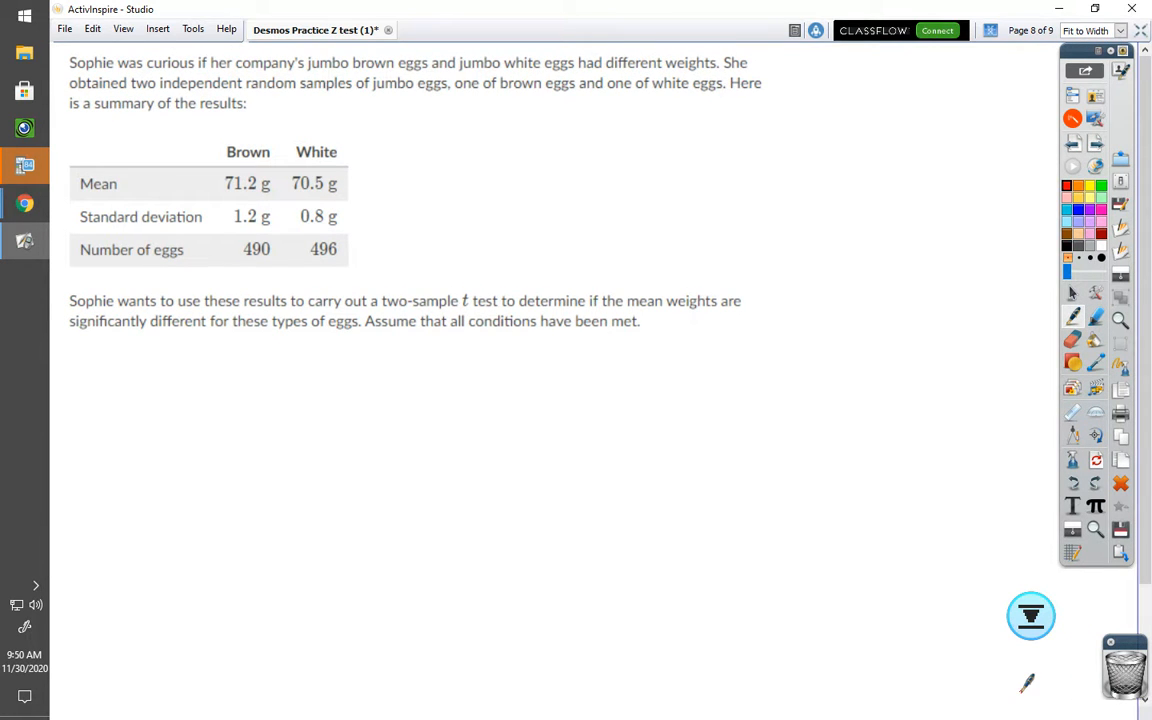
mouse_move(126, 366)
left_mouse_down()
mouse_move(157, 366)
mouse_move(149, 395)
left_mouse_up()
mouse_move(148, 374)
left_mouse_down()
mouse_move(131, 396)
mouse_move(163, 401)
mouse_move(197, 377)
left_mouse_up()
mouse_move(185, 385)
left_mouse_down()
mouse_move(267, 377)
mouse_move(278, 388)
left_mouse_up()
left_click(248, 384)
mouse_move(147, 430)
left_mouse_down()
mouse_move(132, 446)
mouse_move(153, 428)
mouse_move(166, 455)
mouse_move(211, 443)
left_mouse_up()
mouse_move(233, 428)
left_mouse_down()
mouse_move(236, 448)
mouse_move(276, 450)
left_mouse_up()
left_click(247, 447)
mouse_move(133, 482)
left_mouse_down()
mouse_move(132, 511)
mouse_move(147, 479)
mouse_move(154, 517)
mouse_move(206, 484)
left_mouse_up()
mouse_move(196, 492)
left_mouse_down()
mouse_move(271, 500)
mouse_move(291, 474)
left_mouse_up()
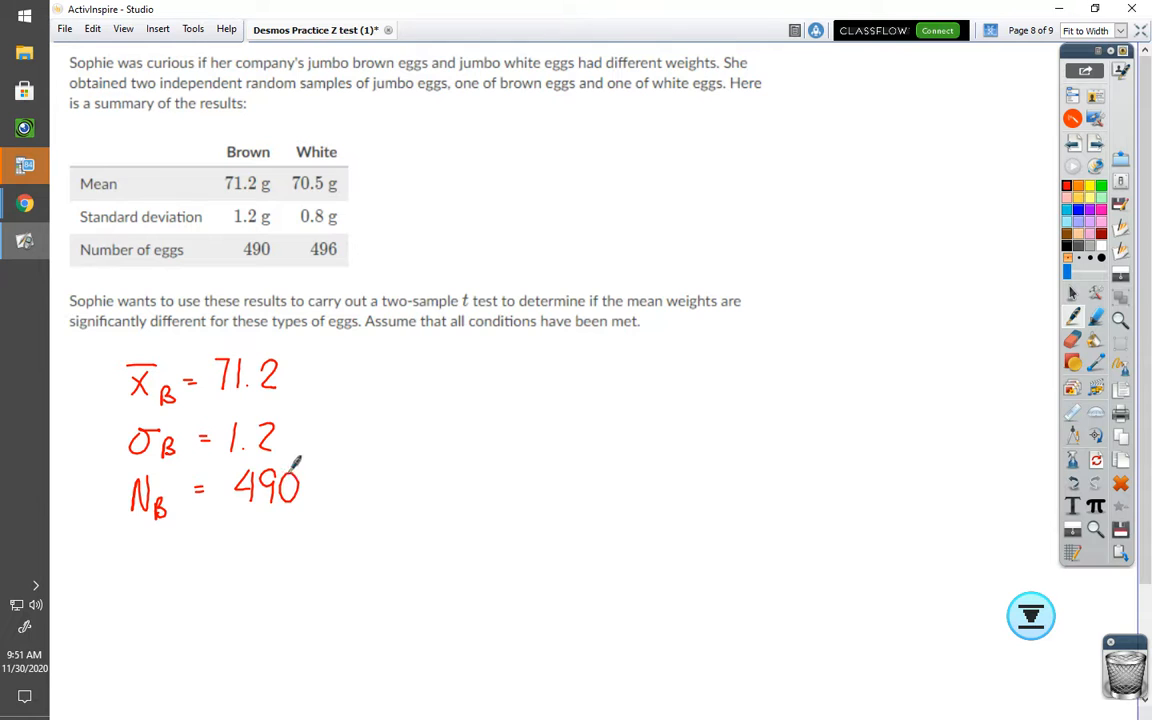
Step: Write the white eggs' mean 70.5, standard deviation 0.8 and sample size 469 beside the brown values
mouse_move(380, 357)
left_mouse_down()
mouse_move(398, 381)
mouse_move(380, 382)
left_mouse_up()
mouse_move(378, 341)
left_mouse_down()
mouse_move(406, 340)
mouse_move(448, 381)
mouse_move(471, 355)
mouse_move(443, 363)
left_mouse_up()
left_click_drag(434, 371, 444, 370)
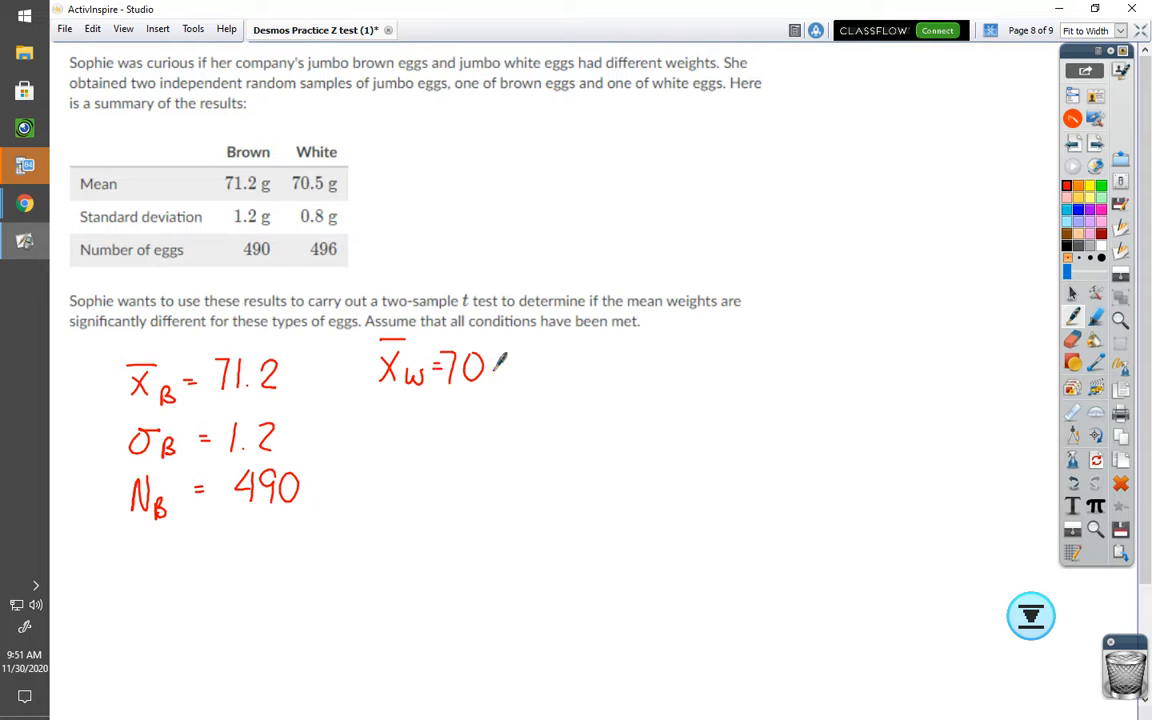
left_click_drag(516, 350, 510, 378)
left_click_drag(394, 412, 514, 424)
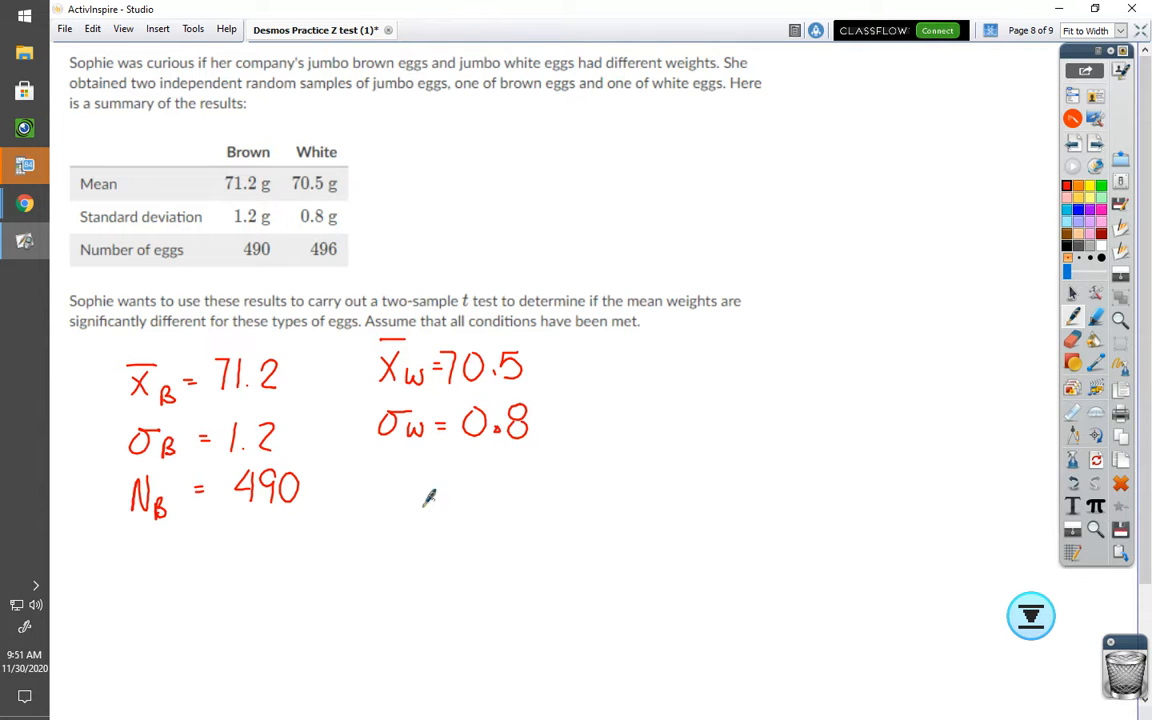
mouse_move(387, 503)
left_mouse_down()
mouse_move(388, 471)
mouse_move(422, 490)
mouse_move(458, 477)
left_mouse_up()
left_click_drag(441, 492, 529, 498)
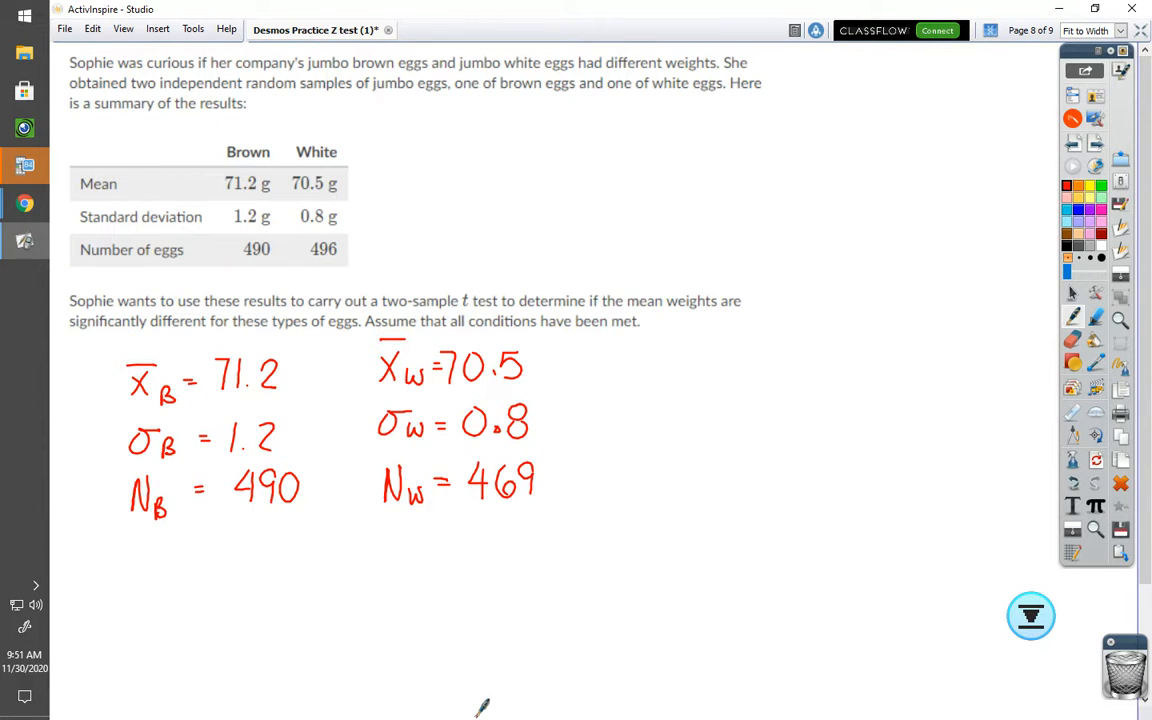
Step: Tick the difference-in-means test statistic formula on the previous formula page and return to the egg problem
left_click(1073, 144)
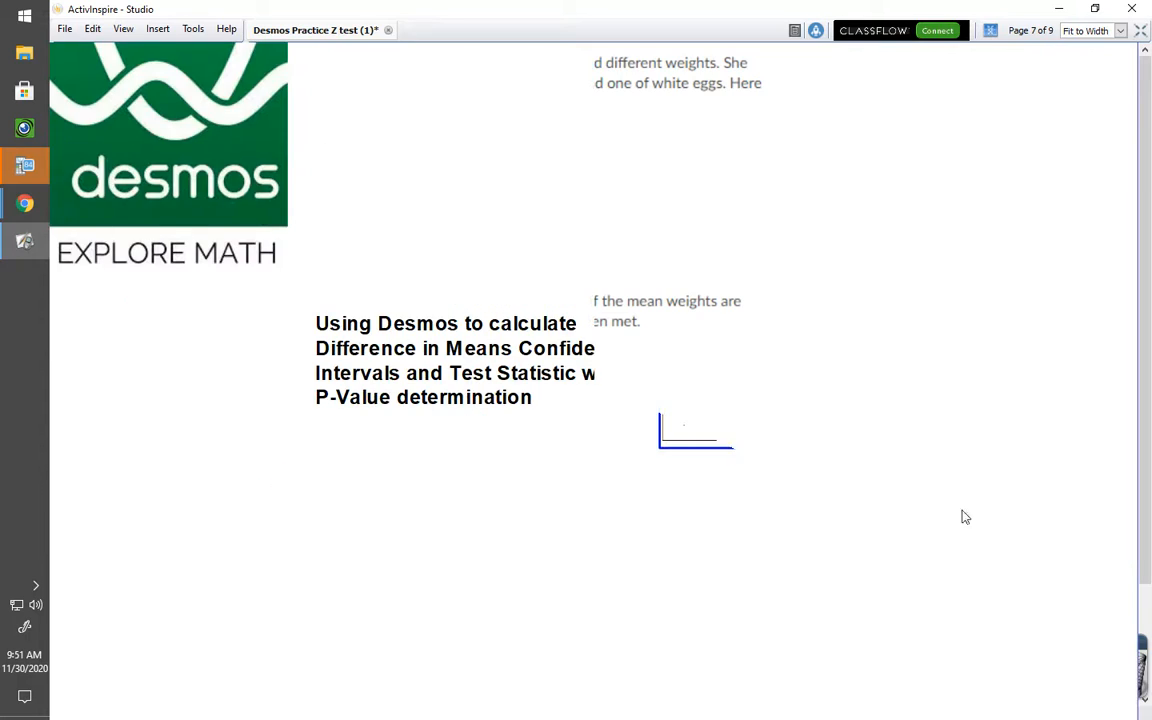
left_click_drag(910, 408, 927, 396)
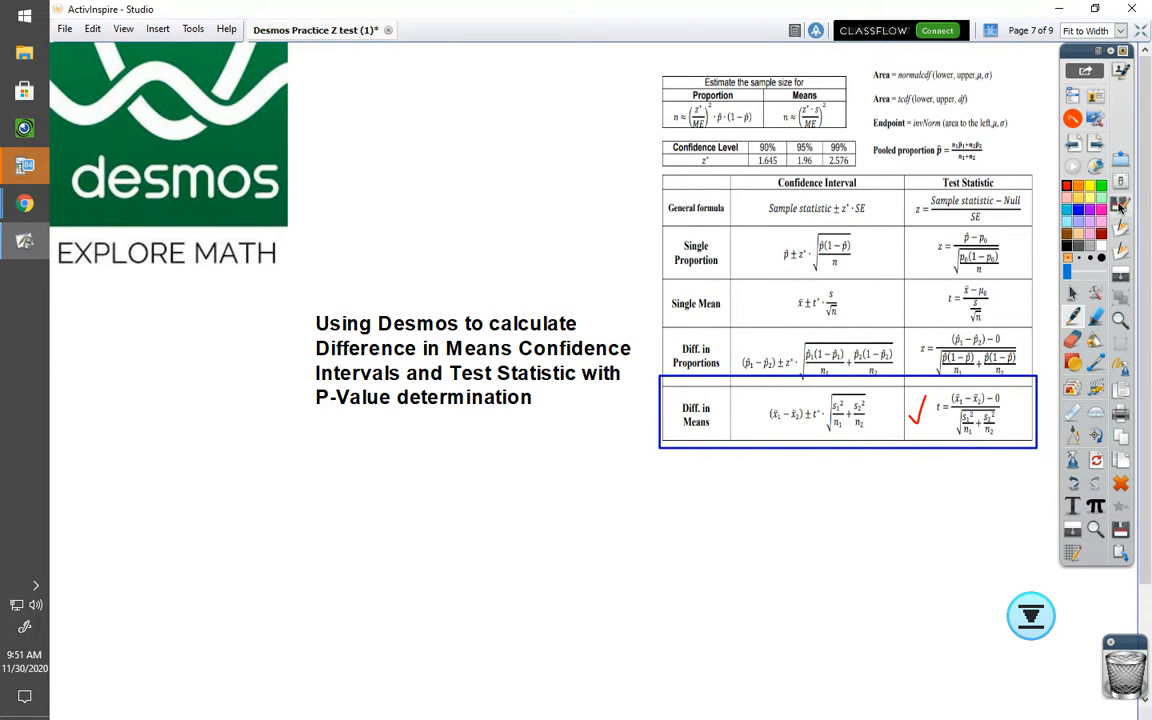
left_click(1096, 144)
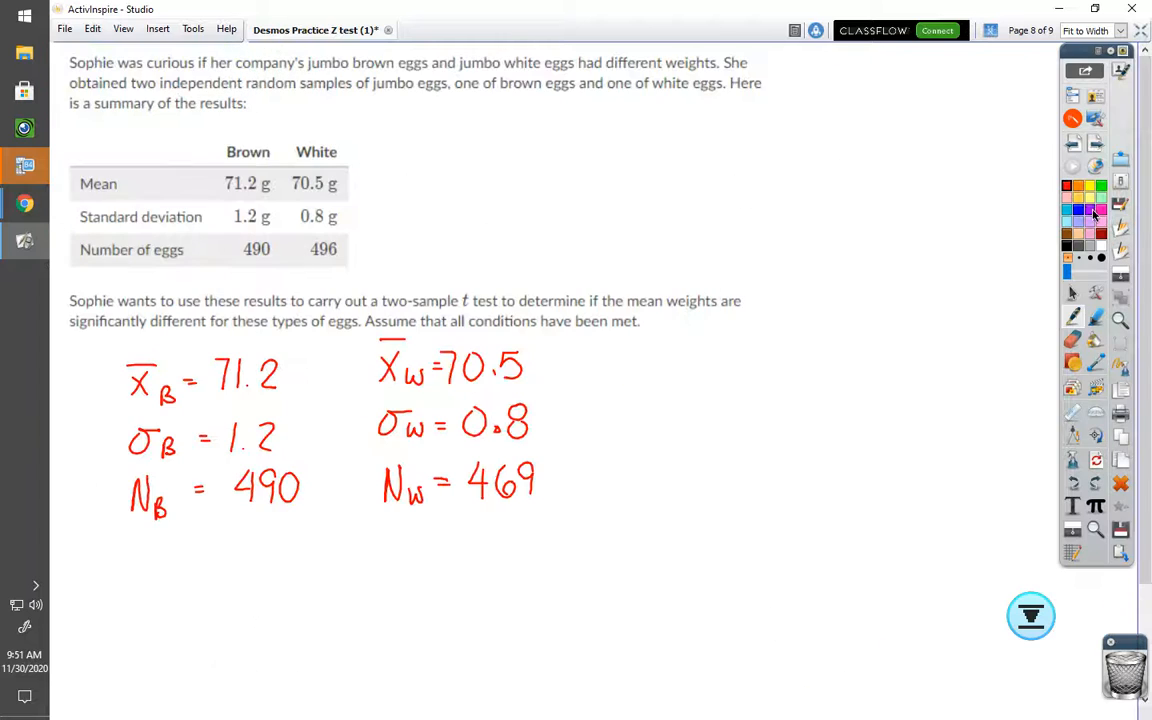
Step: Write t = with numerator 71.2 − 70.5 over a fraction bar and a square root sign in blue
mouse_move(593, 392)
left_mouse_down()
mouse_move(608, 432)
mouse_move(612, 404)
mouse_move(637, 407)
left_mouse_up()
left_click_drag(624, 416, 640, 414)
left_click_drag(664, 354, 691, 381)
left_click(704, 377)
mouse_move(714, 358)
left_mouse_down()
mouse_move(771, 378)
mouse_move(806, 352)
mouse_move(838, 377)
mouse_move(853, 347)
left_mouse_up()
left_click(816, 370)
left_click_drag(658, 391, 896, 390)
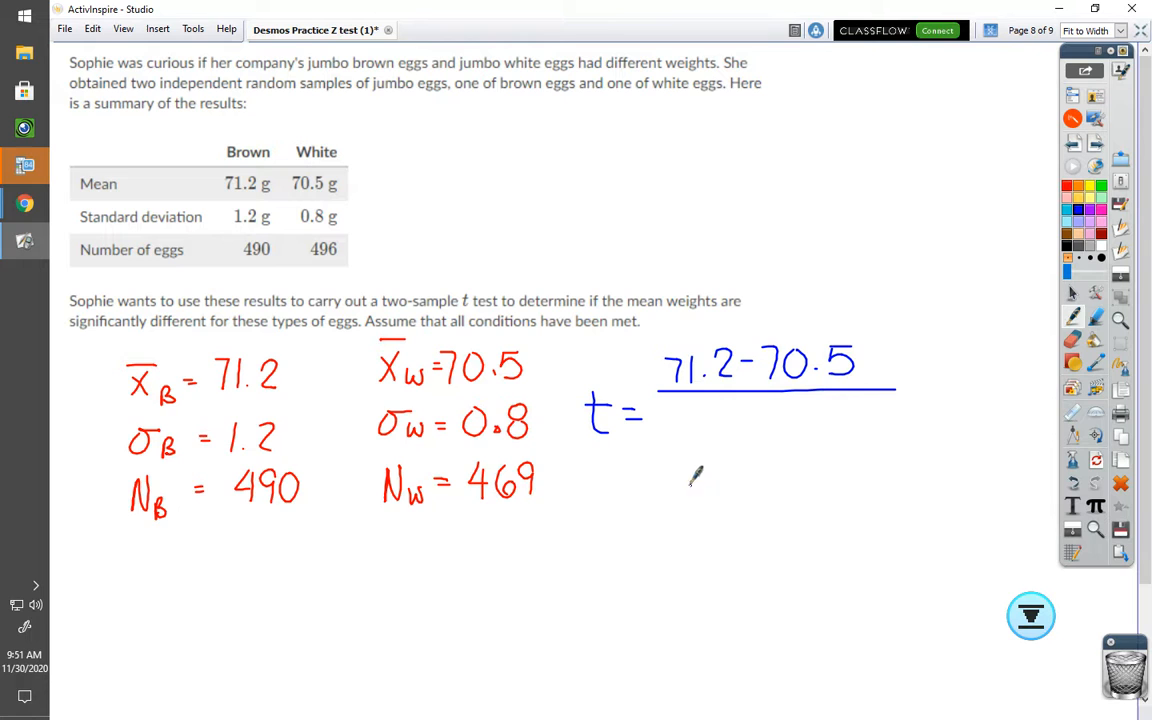
mouse_move(672, 468)
left_mouse_down()
mouse_move(684, 445)
mouse_move(822, 397)
mouse_move(915, 404)
left_mouse_up()
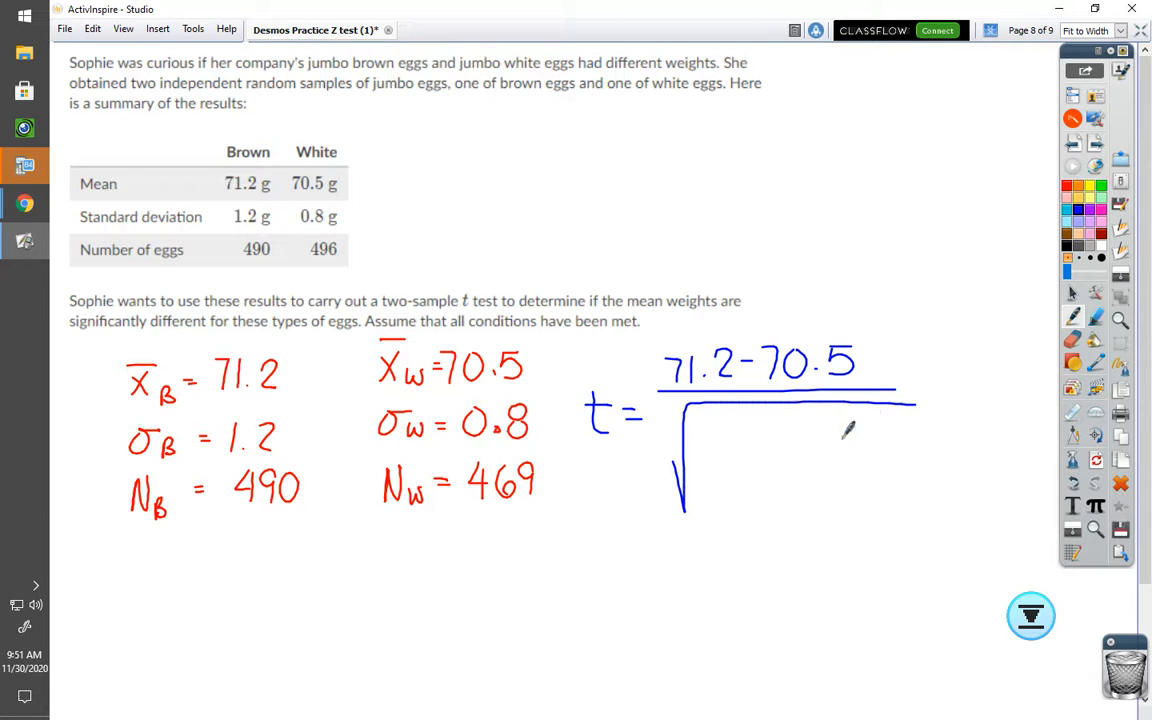
Step: Fill the square root with 1.2² over 490 plus 0.8² over 496
mouse_move(718, 430)
left_mouse_down()
mouse_move(718, 453)
mouse_move(766, 453)
mouse_move(768, 432)
left_mouse_up()
left_click(731, 450)
mouse_move(707, 462)
left_mouse_down()
mouse_move(767, 460)
mouse_move(711, 494)
mouse_move(729, 493)
left_mouse_up()
mouse_move(723, 477)
left_mouse_down()
mouse_move(722, 503)
mouse_move(742, 503)
mouse_move(794, 455)
left_mouse_up()
left_click_drag(785, 447, 785, 466)
left_click_drag(828, 424, 891, 431)
left_click(845, 449)
mouse_move(820, 463)
left_mouse_down()
mouse_move(878, 461)
mouse_move(816, 496)
mouse_move(840, 494)
mouse_move(829, 514)
mouse_move(882, 498)
left_mouse_up()
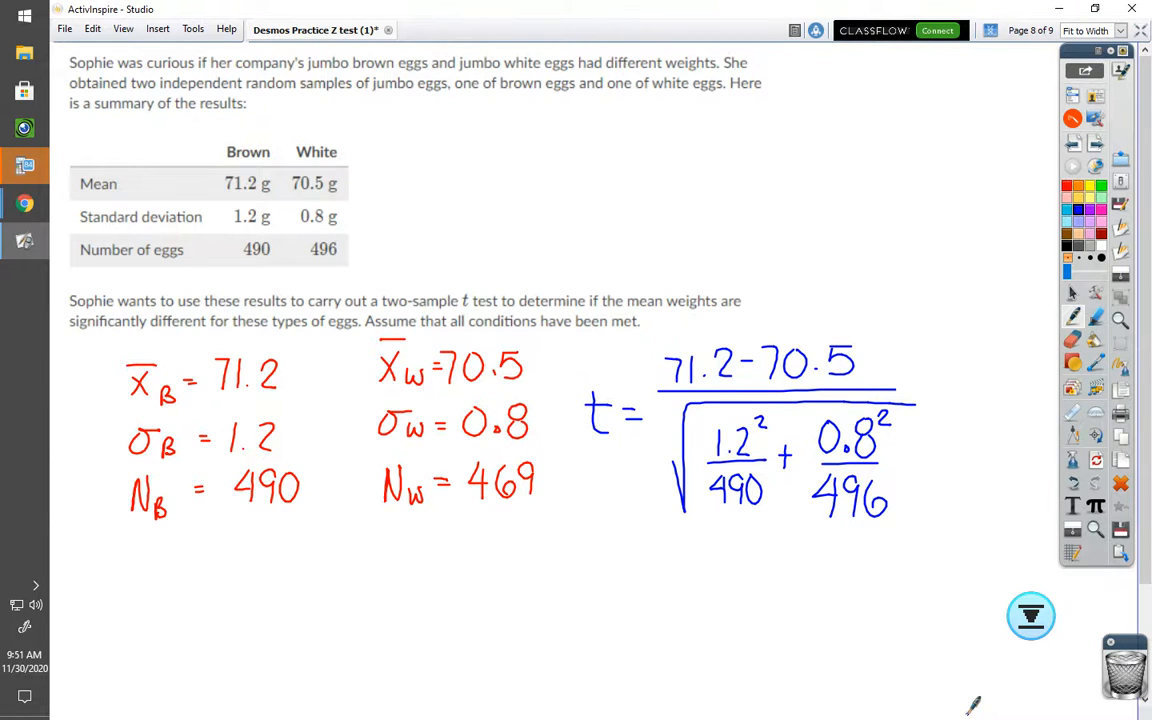
Step: Read the t value calculated in Desmos, then write t = 10.76 under the formula
mouse_move(25, 204)
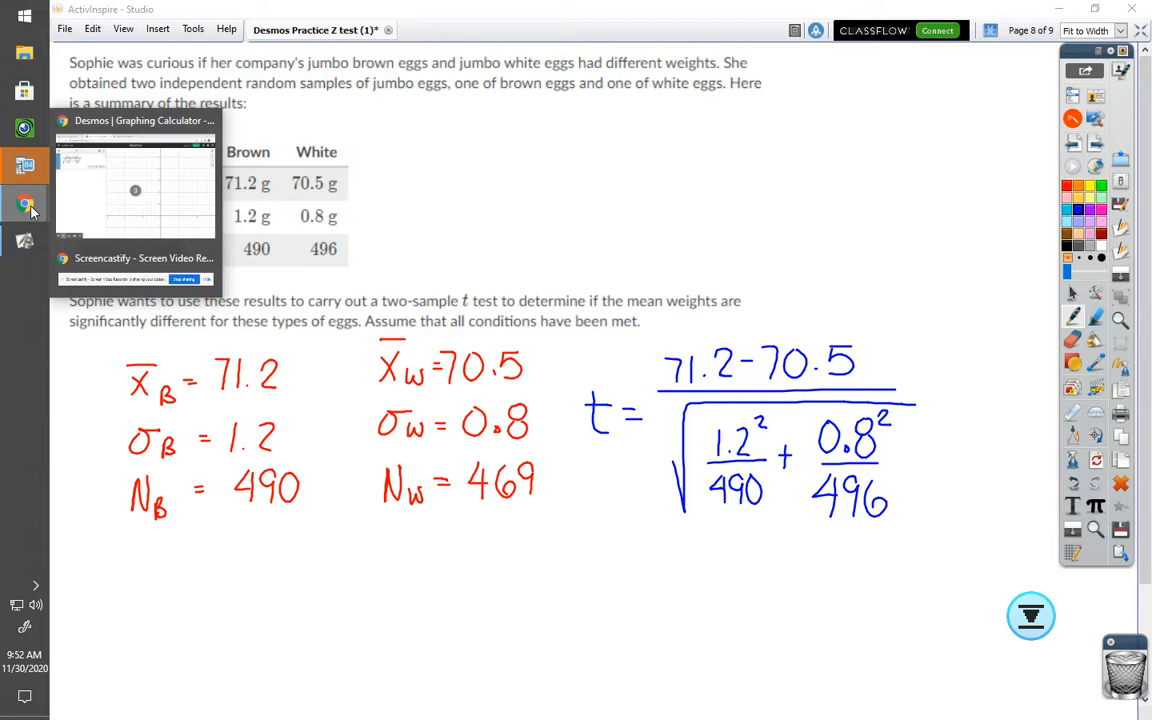
left_click(142, 203)
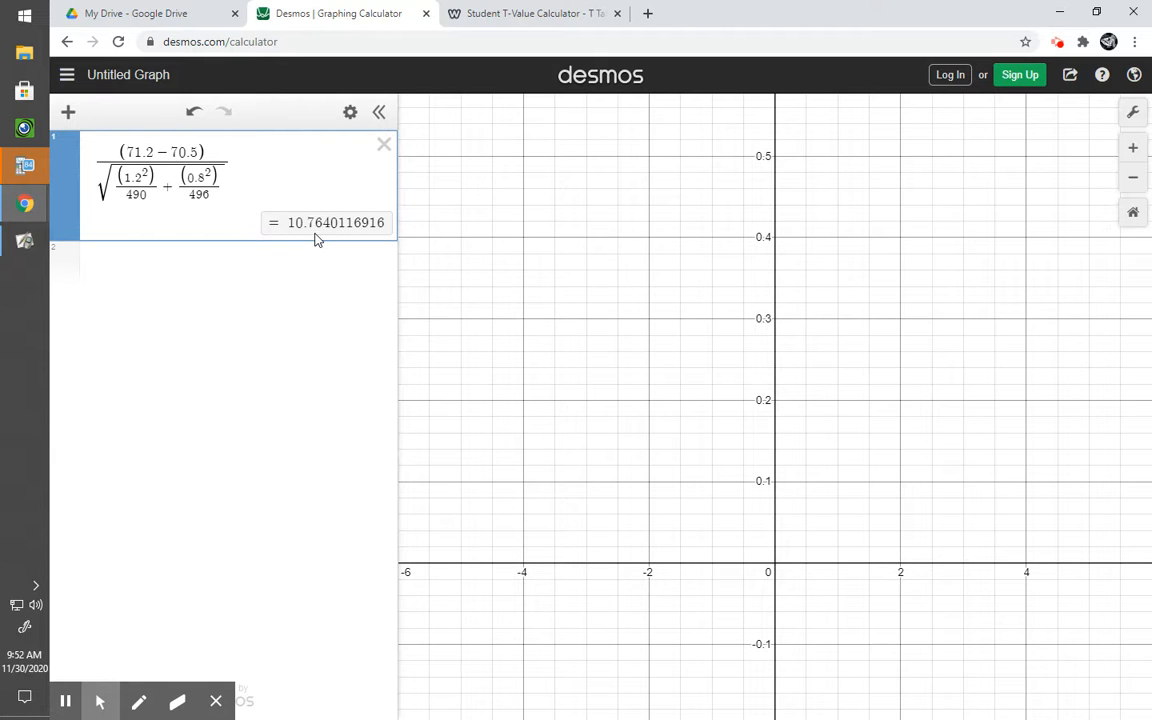
left_click(26, 250)
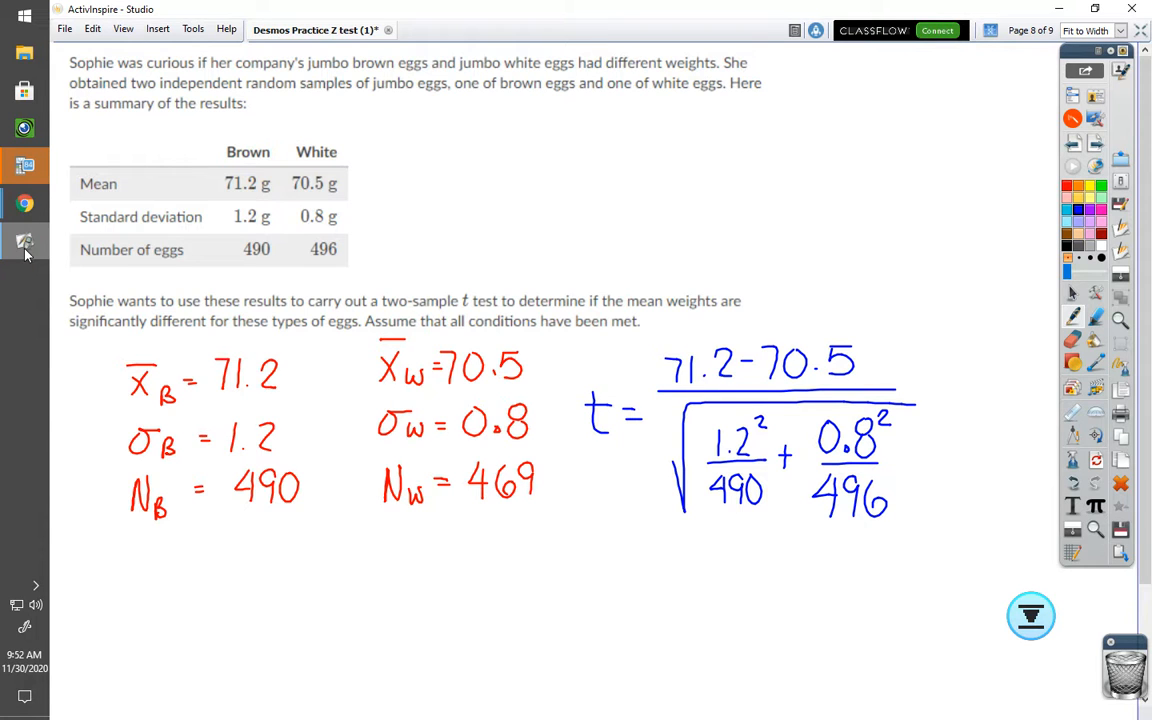
mouse_move(624, 550)
left_mouse_down()
mouse_move(637, 583)
mouse_move(640, 550)
left_mouse_up()
mouse_move(650, 557)
left_mouse_down()
mouse_move(673, 564)
mouse_move(712, 548)
mouse_move(728, 565)
mouse_move(757, 537)
mouse_move(776, 566)
left_mouse_up()
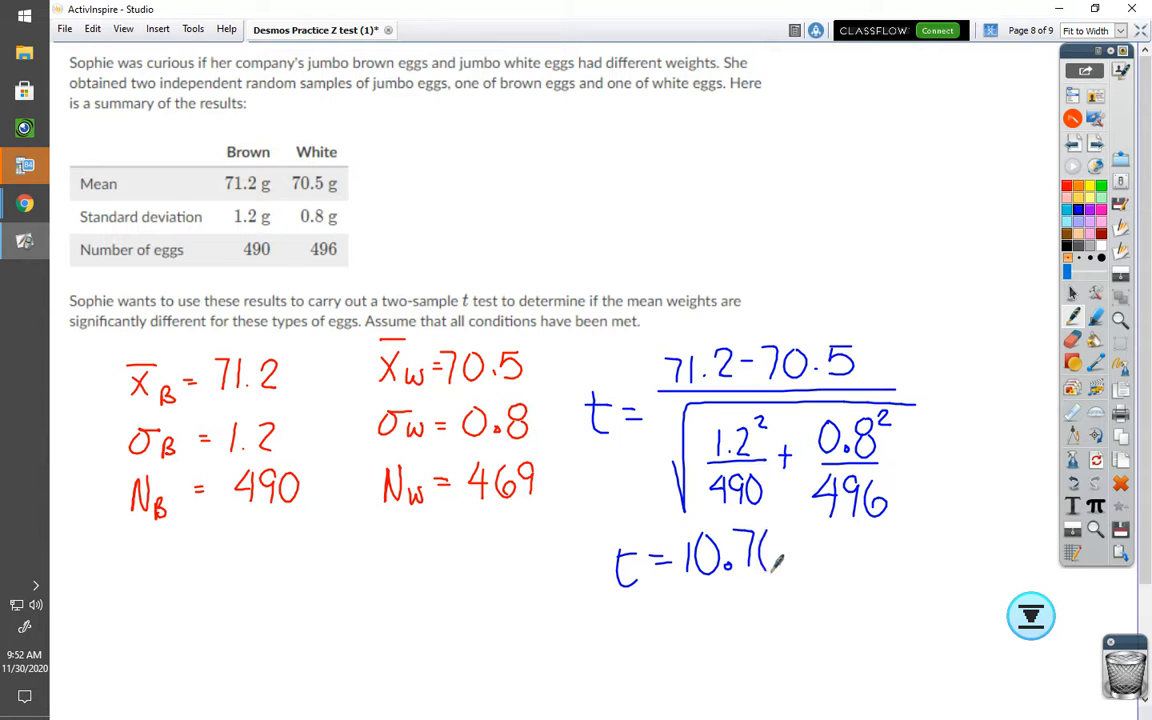
Step: Sketch a bell curve centered at 0 and mark 10.76 in its right tail
scroll(1135, 397, "down", 5)
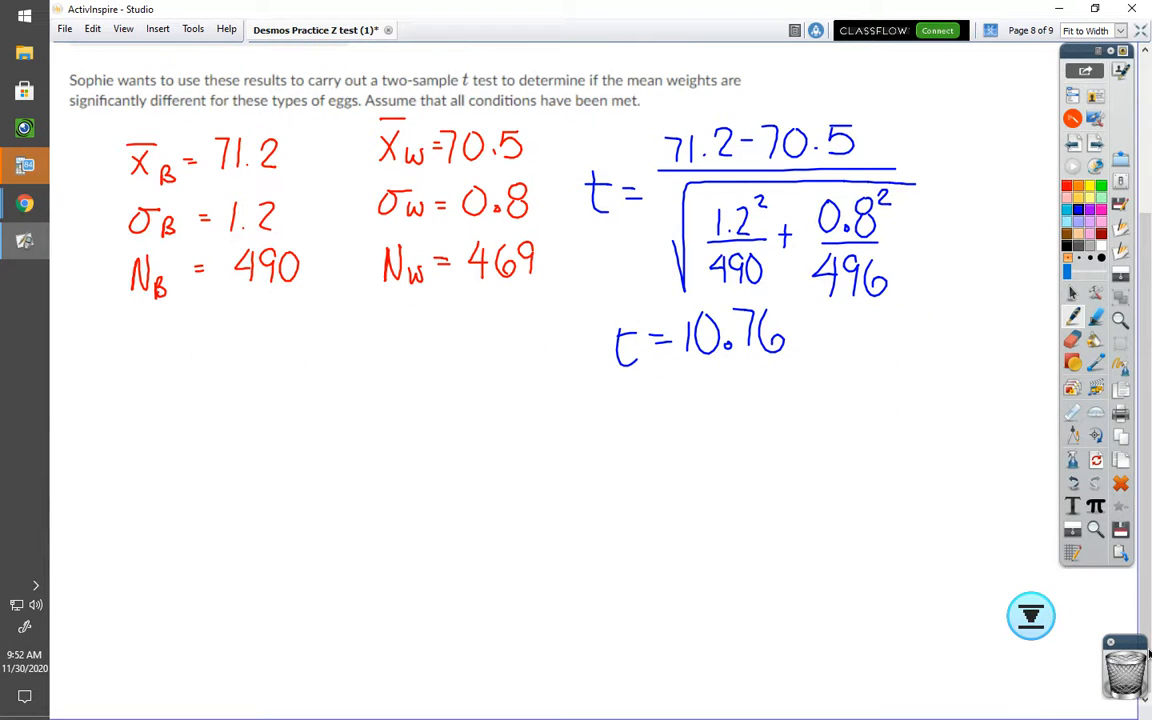
mouse_move(582, 495)
left_mouse_down()
mouse_move(703, 452)
mouse_move(818, 382)
mouse_move(955, 515)
left_mouse_up()
left_click_drag(780, 372, 780, 512)
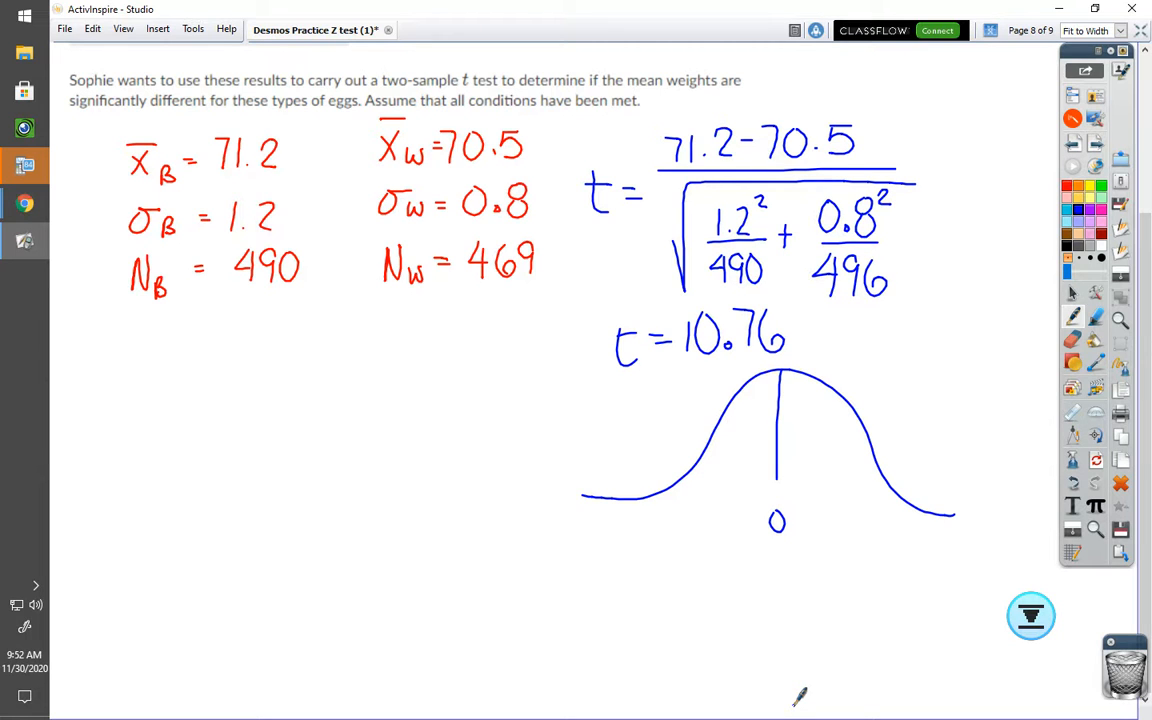
mouse_move(950, 507)
left_mouse_down()
mouse_move(941, 547)
mouse_move(952, 534)
mouse_move(984, 544)
mouse_move(958, 516)
mouse_move(977, 514)
left_mouse_up()
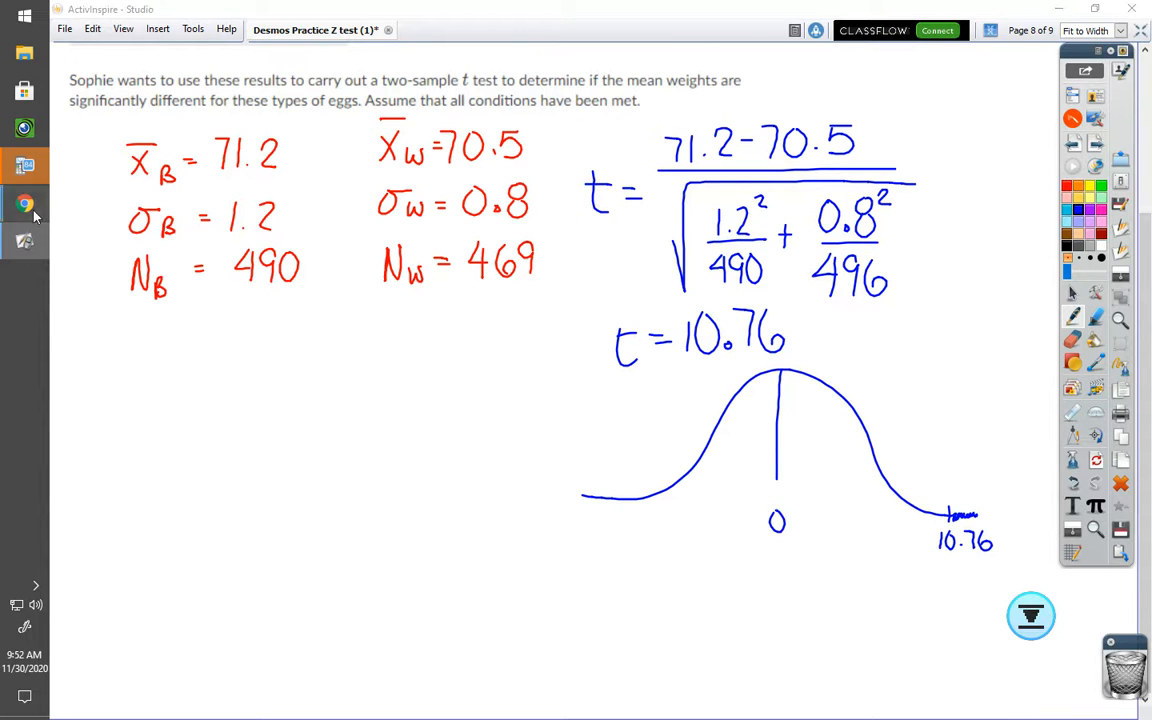
Step: In Desmos, enter a t distribution with 489 degrees of freedom in a new expression line
mouse_move(33, 215)
left_click(165, 195)
left_click(193, 268)
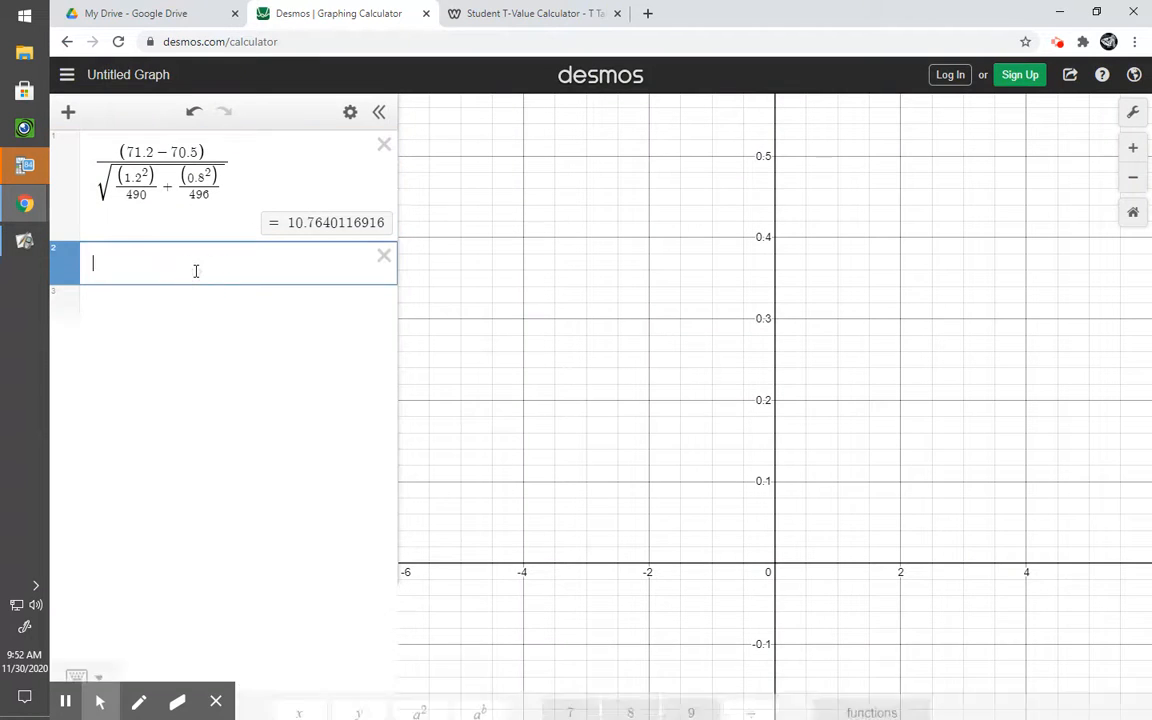
left_click(872, 604)
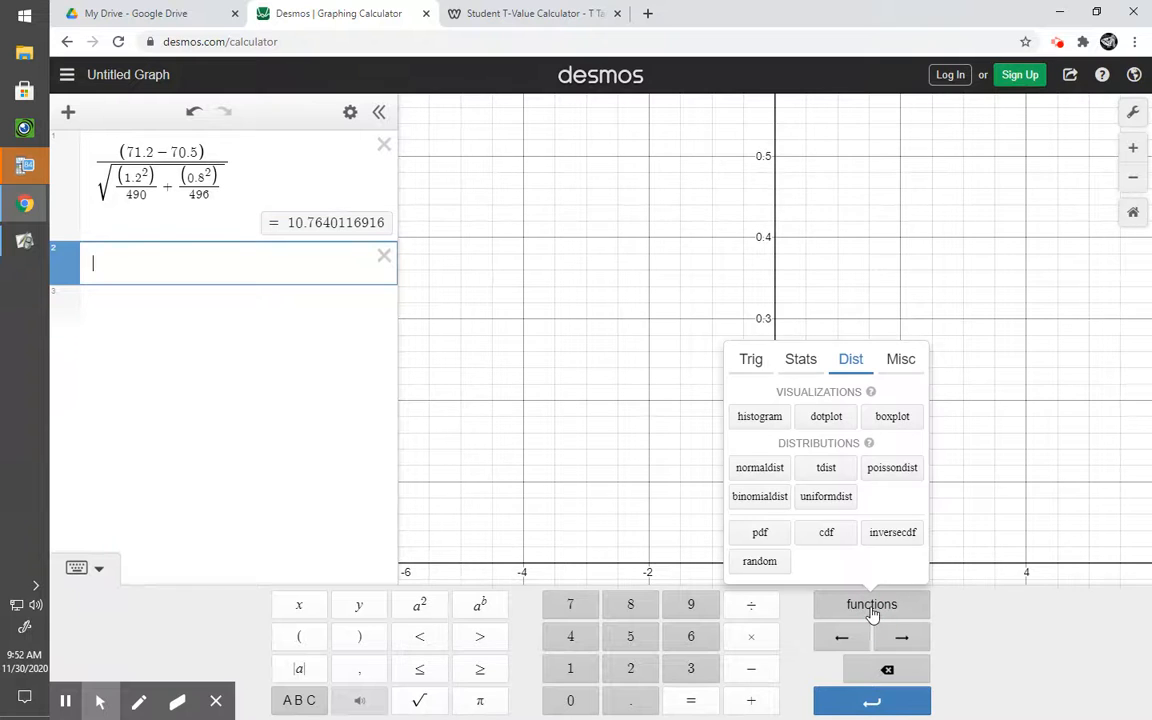
left_click(828, 470)
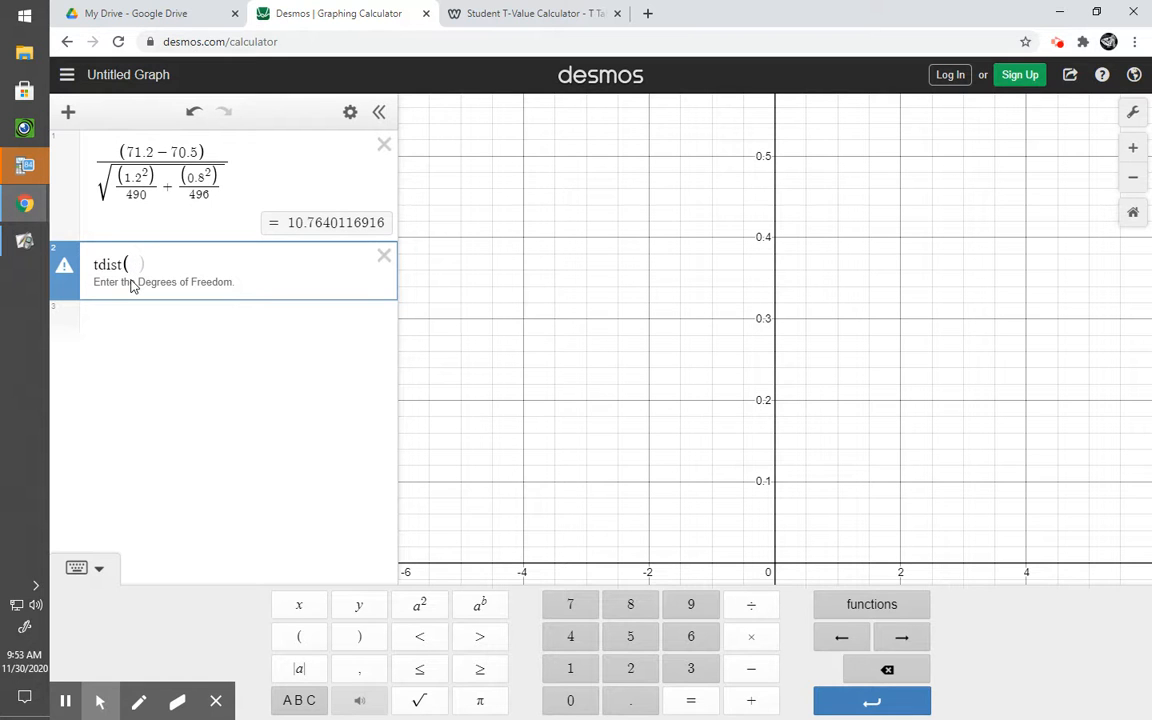
type("489")
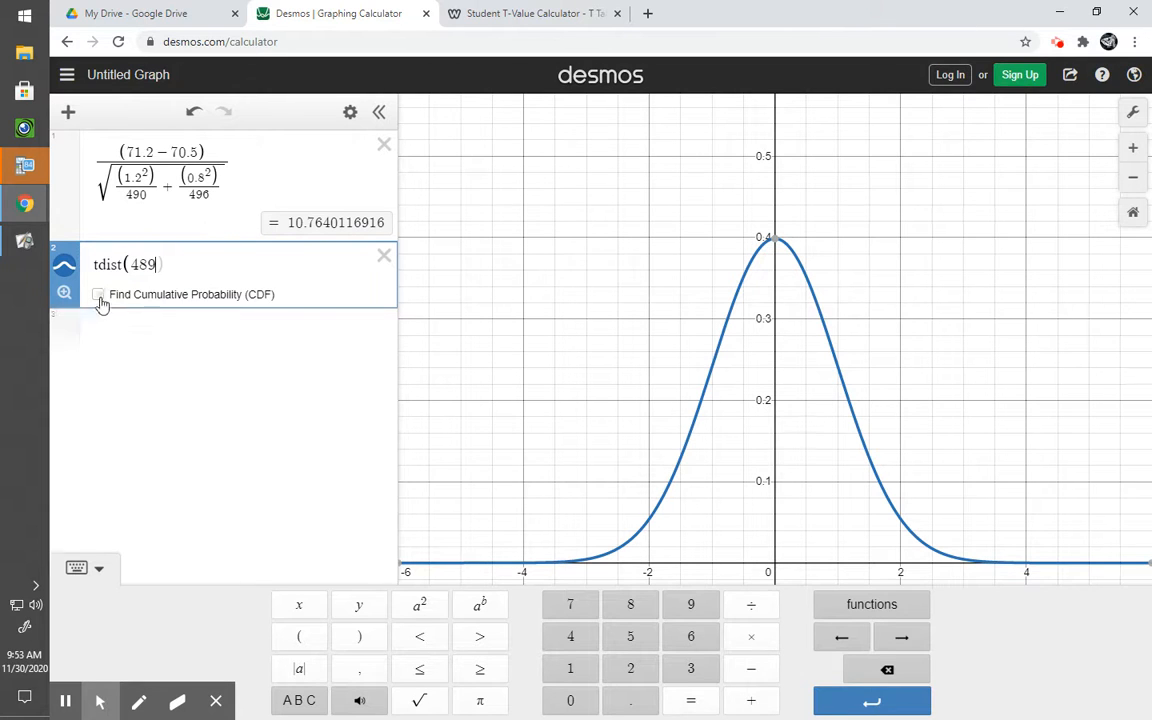
Step: Turn on the cumulative probability and set its minimum to 10.76
left_click(64, 294)
left_click(98, 297)
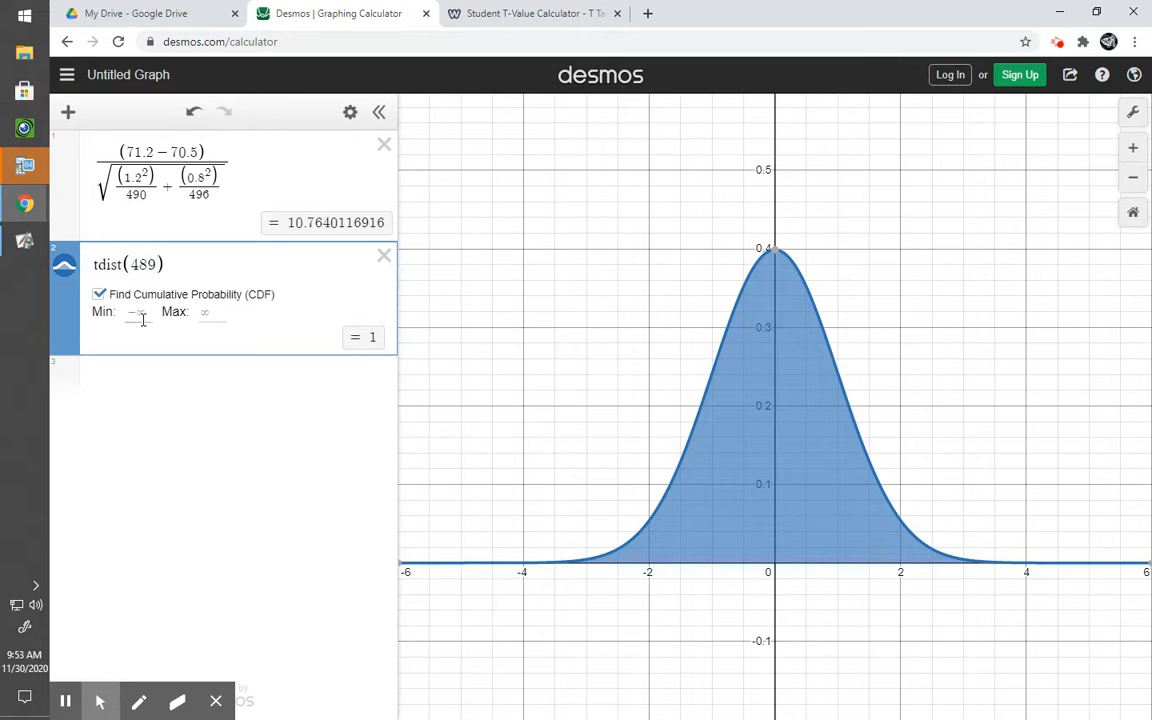
left_click(130, 314)
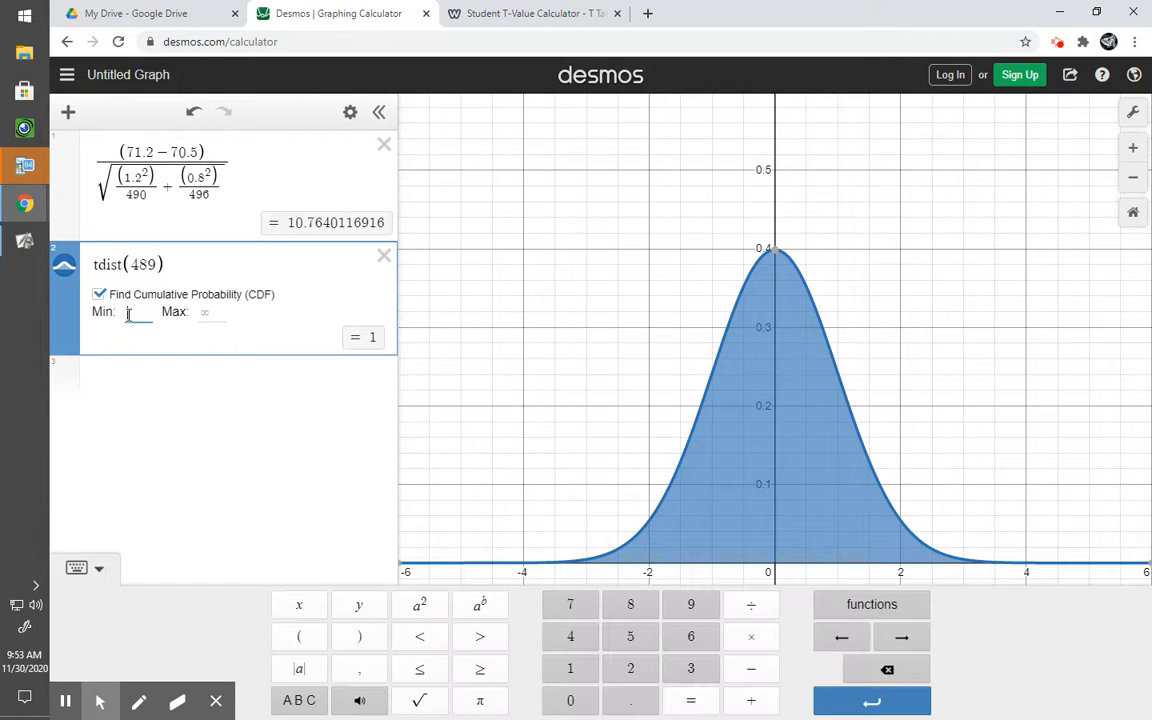
type("10.76")
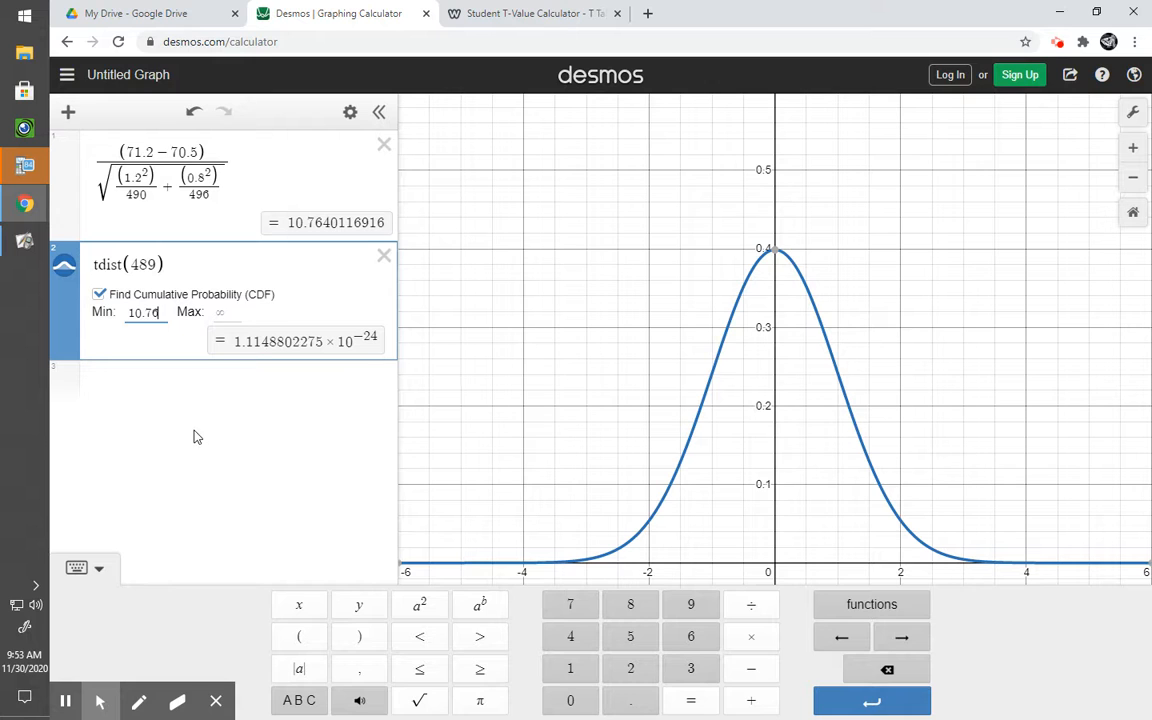
Step: Return to the whiteboard and write p = 0.000 beside the curve
left_click(25, 205)
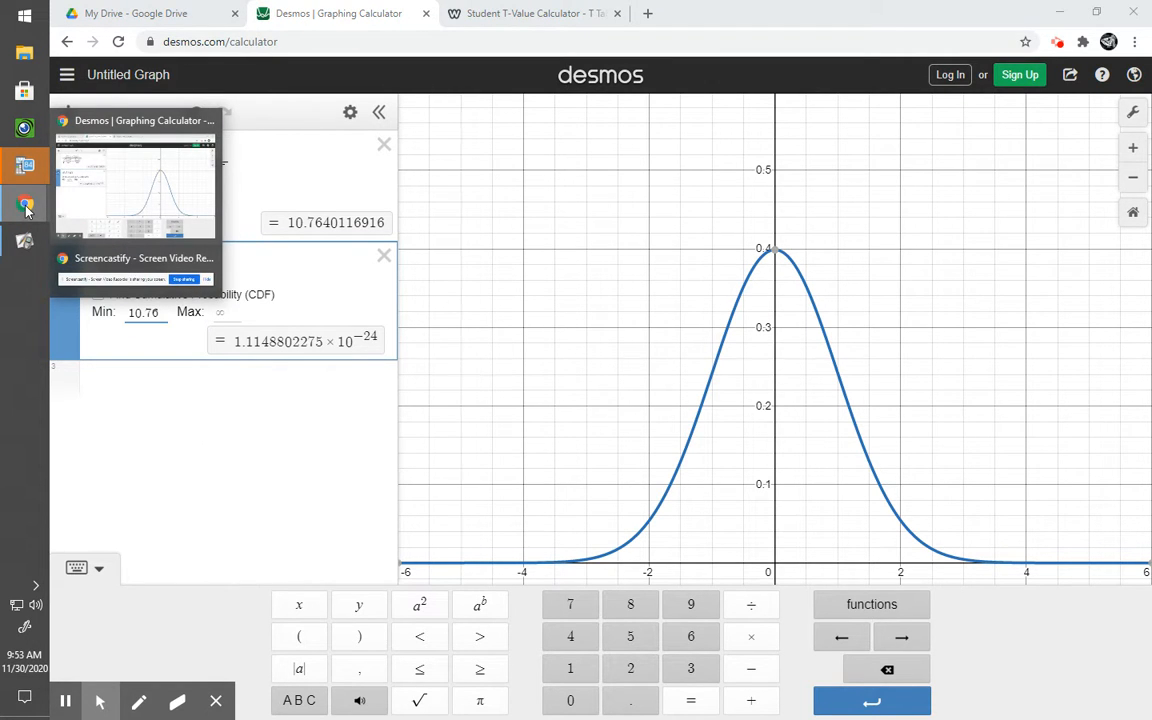
left_click(30, 242)
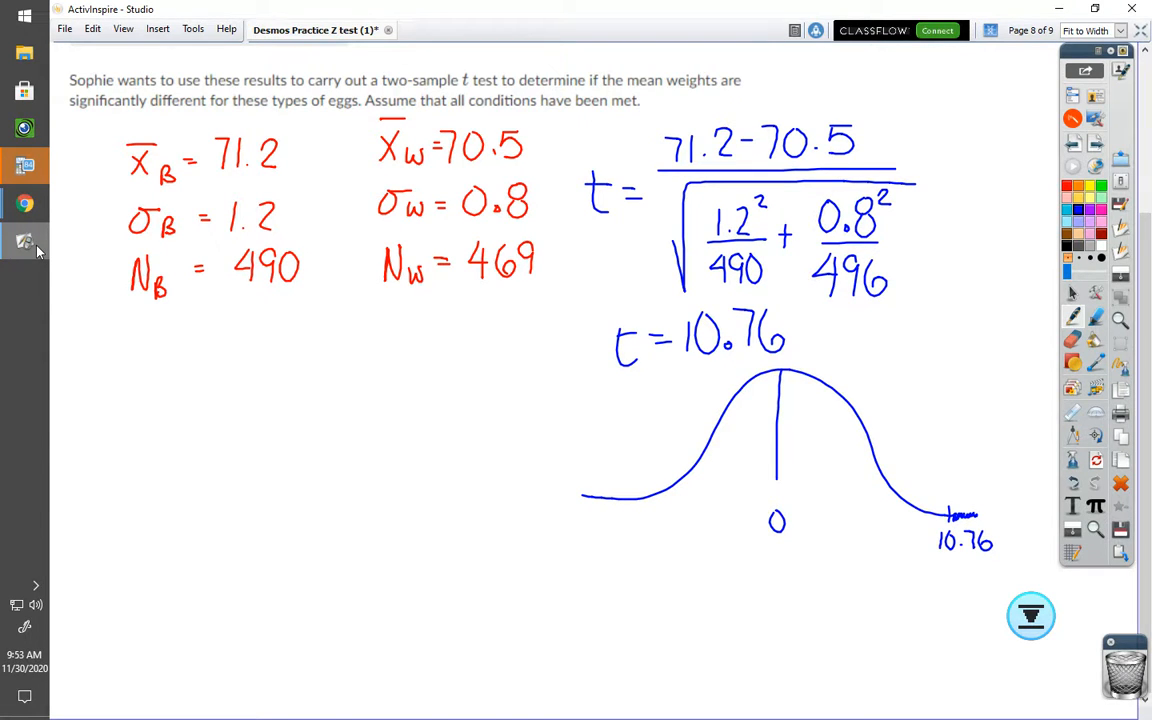
left_click_drag(329, 370, 329, 408)
mouse_move(329, 372)
left_mouse_down()
mouse_move(333, 390)
mouse_move(373, 371)
left_mouse_up()
mouse_move(358, 384)
left_mouse_down()
mouse_move(407, 362)
mouse_move(505, 362)
left_mouse_up()
left_click(430, 383)
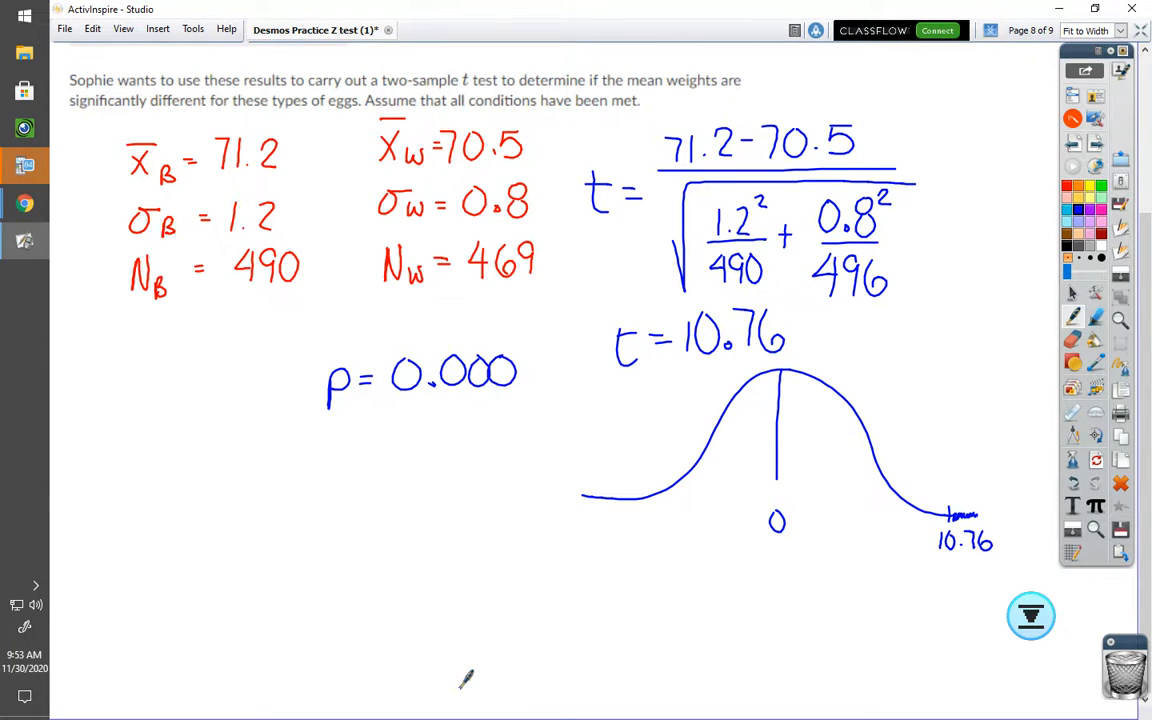
scroll(420, 612, "up", 3)
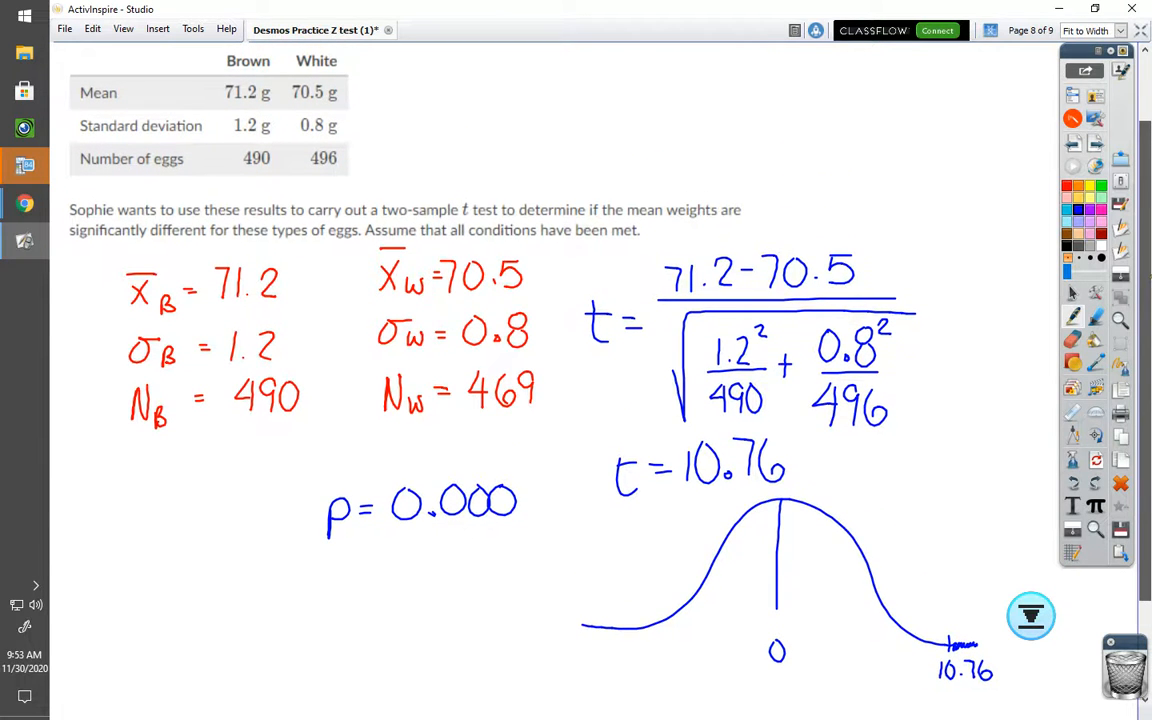
scroll(550, 380, "up", 1)
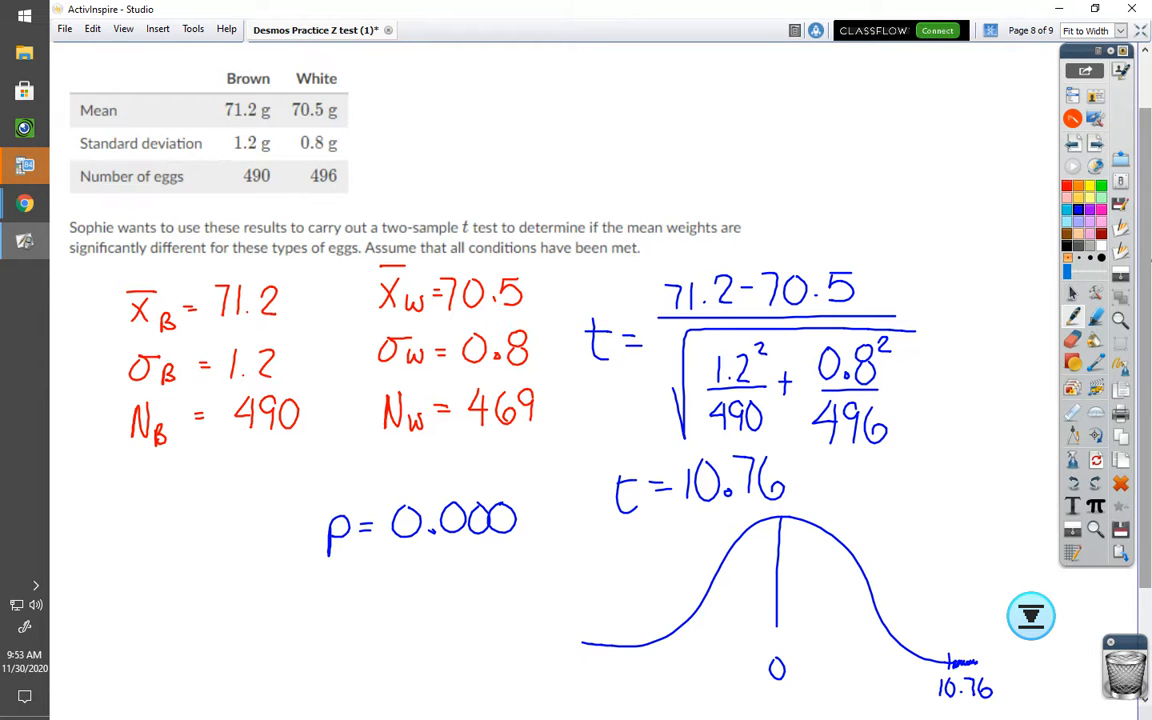
scroll(550, 380, "down", 3)
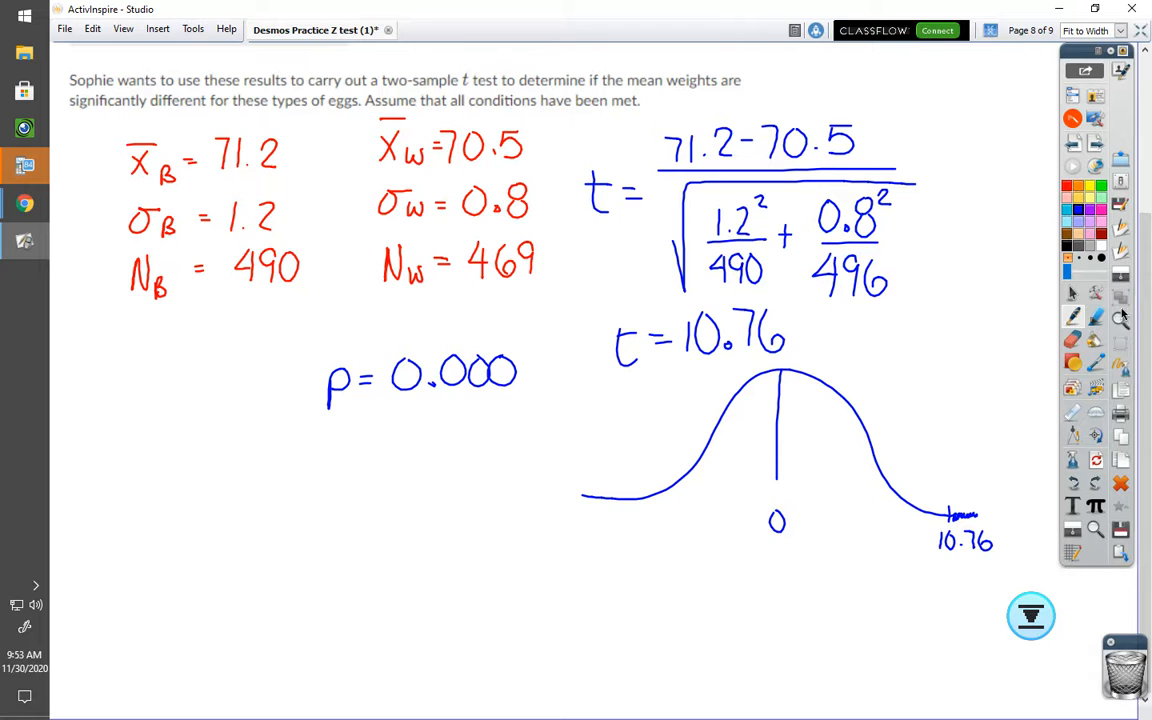
Step: Go to the next page and write (71.2 − 70.5) for the confidence interval
left_click(1096, 143)
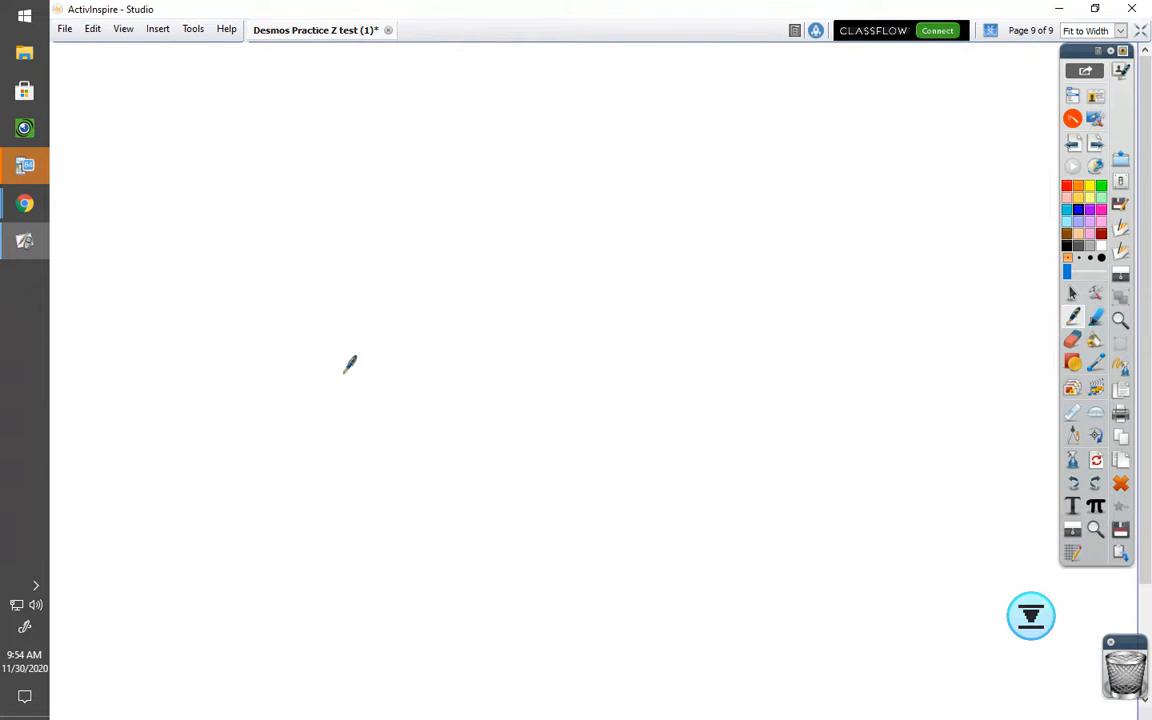
mouse_move(246, 192)
left_mouse_down()
mouse_move(265, 228)
mouse_move(340, 224)
mouse_move(356, 207)
mouse_move(379, 228)
mouse_move(405, 192)
mouse_move(445, 226)
left_mouse_up()
left_click(300, 216)
left_click(431, 222)
mouse_move(449, 190)
left_mouse_down()
mouse_move(470, 189)
mouse_move(484, 242)
left_mouse_up()
left_click_drag(258, 168, 252, 243)
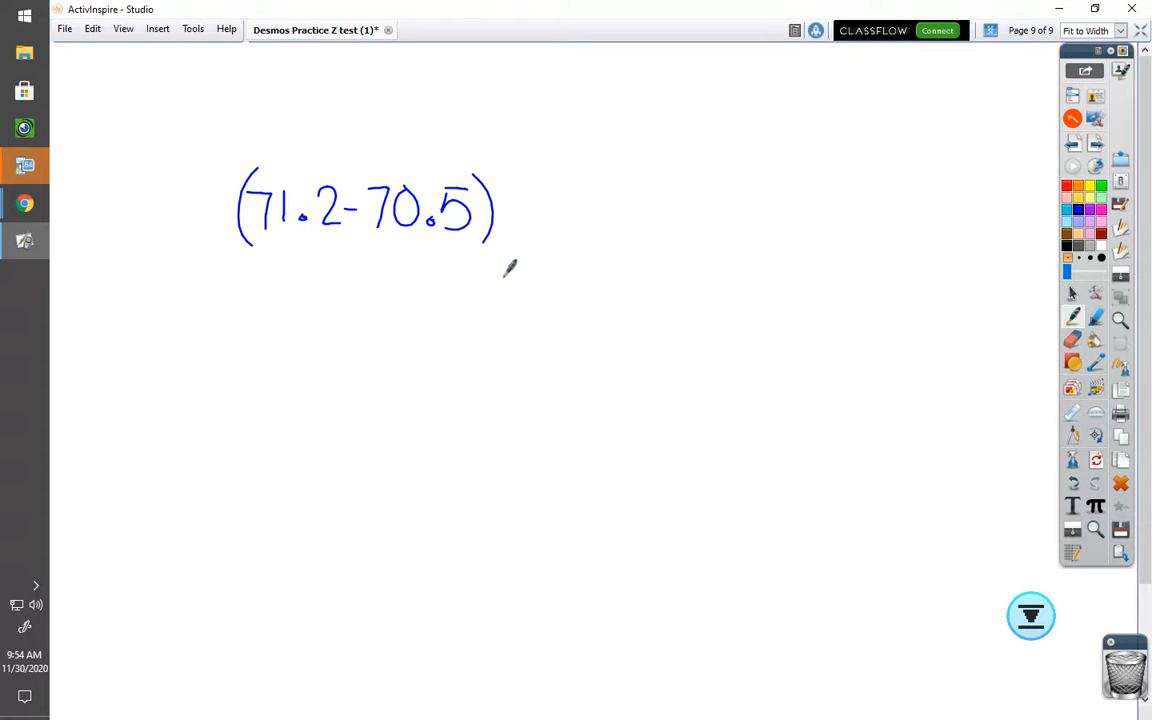
Step: Write ± 1.96 after the difference of means and label the 1.96 as t*
left_click_drag(527, 178, 527, 214)
mouse_move(512, 199)
left_mouse_down()
mouse_move(543, 197)
mouse_move(541, 229)
left_mouse_up()
left_click_drag(564, 180, 563, 232)
left_click(579, 226)
mouse_move(612, 190)
left_mouse_down()
mouse_move(600, 210)
mouse_move(612, 232)
mouse_move(652, 222)
mouse_move(630, 208)
left_mouse_up()
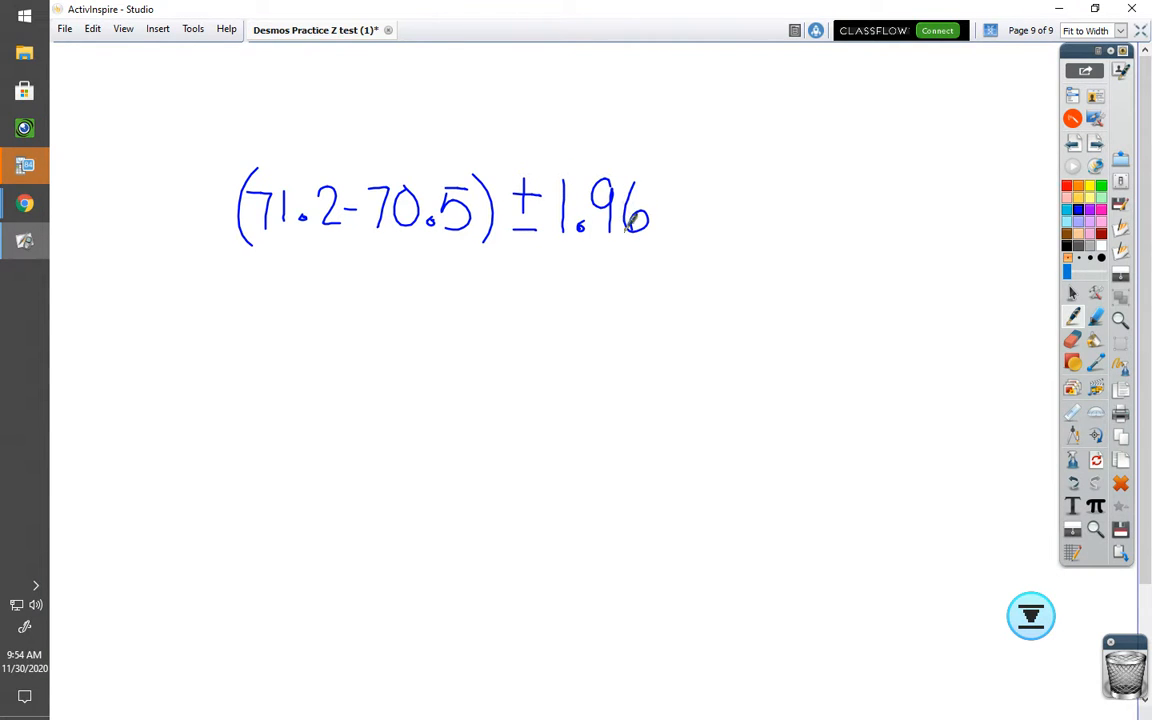
mouse_move(574, 118)
left_mouse_down()
mouse_move(588, 153)
mouse_move(588, 127)
mouse_move(601, 128)
left_mouse_up()
mouse_move(592, 118)
left_mouse_down()
mouse_move(610, 117)
mouse_move(594, 126)
left_mouse_up()
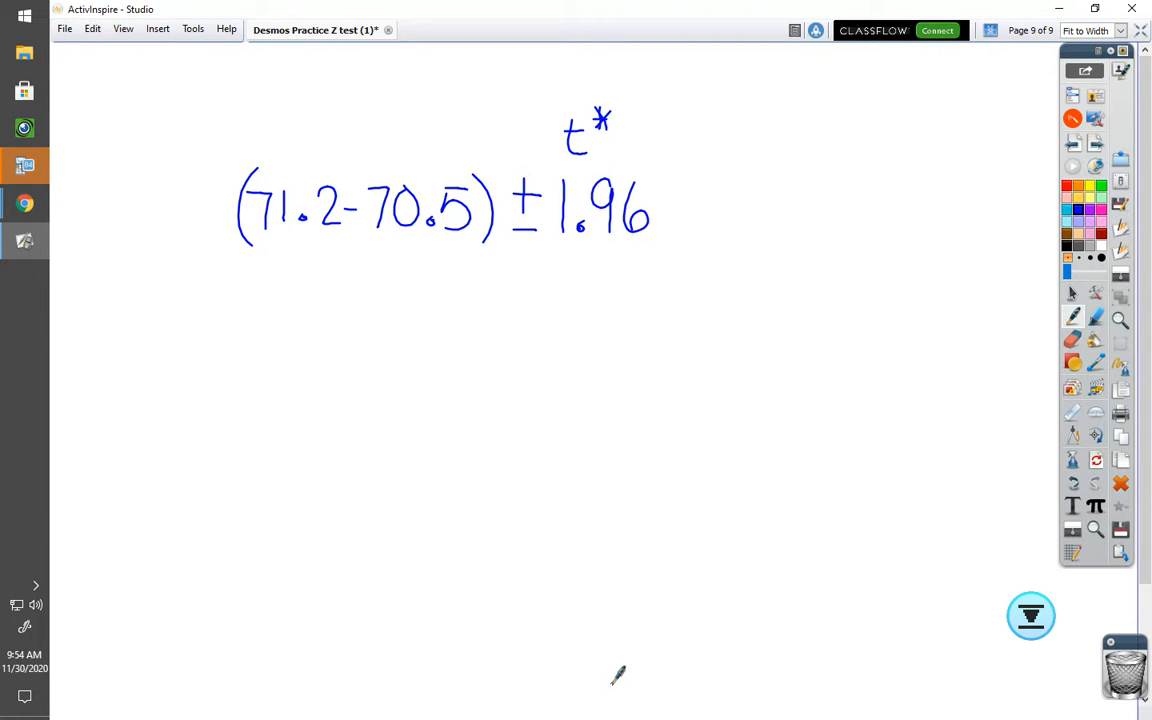
Step: Write the standard error as the square root of 1.2²/490 + 0.8²/496 after 1.96
mouse_move(661, 245)
left_mouse_down()
mouse_move(662, 255)
mouse_move(664, 152)
mouse_move(923, 157)
left_mouse_up()
mouse_move(697, 186)
left_mouse_down()
mouse_move(698, 222)
mouse_move(736, 202)
mouse_move(741, 218)
mouse_move(760, 194)
left_mouse_up()
left_click(711, 218)
mouse_move(689, 228)
left_mouse_down()
mouse_move(746, 226)
mouse_move(705, 272)
mouse_move(735, 247)
mouse_move(727, 271)
mouse_move(749, 246)
mouse_move(712, 262)
left_mouse_up()
left_click_drag(764, 221, 782, 221)
left_click_drag(773, 208, 773, 232)
mouse_move(830, 187)
left_mouse_down()
mouse_move(823, 206)
mouse_move(830, 188)
mouse_move(893, 190)
left_mouse_up()
left_click(841, 207)
mouse_move(800, 224)
left_mouse_down()
mouse_move(886, 222)
mouse_move(808, 264)
mouse_move(836, 263)
left_mouse_up()
mouse_move(826, 244)
left_mouse_down()
mouse_move(827, 278)
mouse_move(852, 278)
left_mouse_up()
left_click_drag(872, 240, 866, 262)
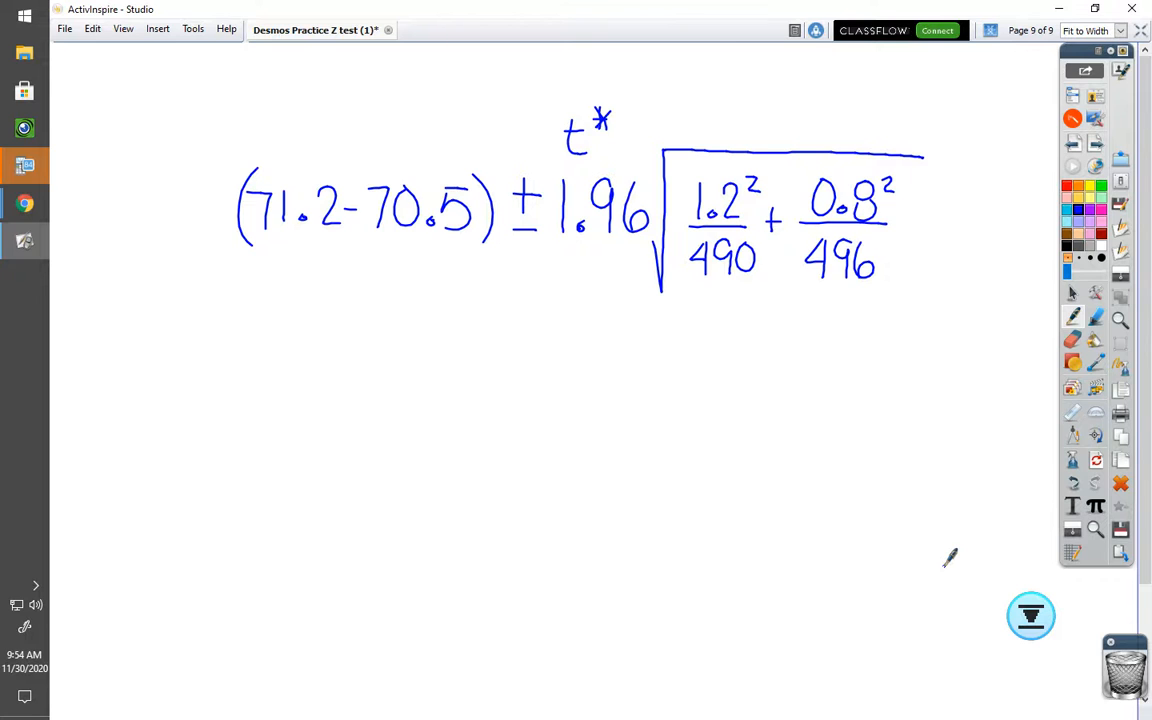
Step: Switch to Desmos and delete the t distribution expression
left_click(25, 204)
left_click(121, 192)
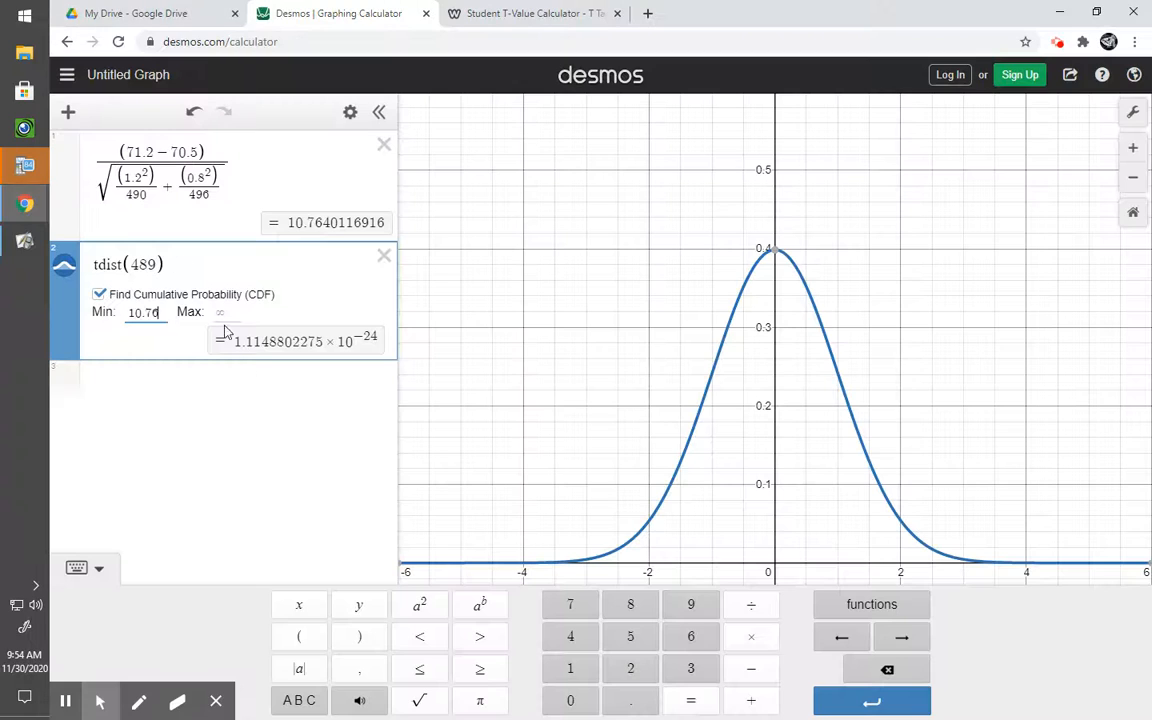
left_click(384, 256)
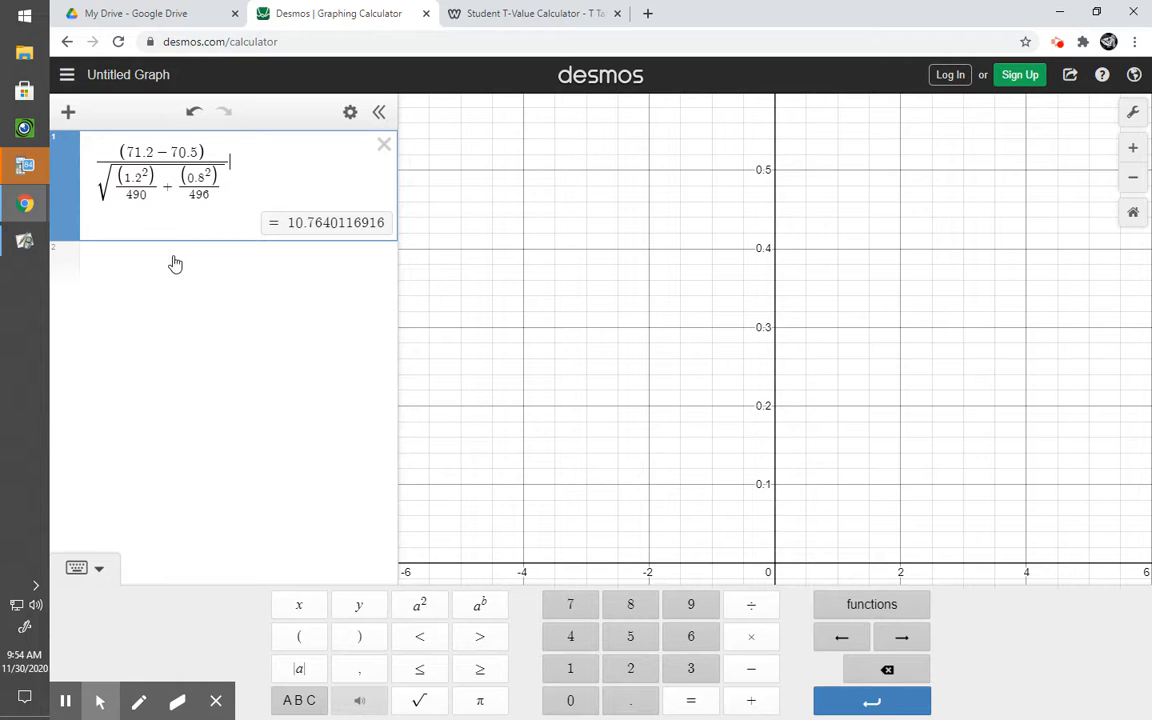
Step: Copy the square-root denominator of the t statistic and enter (71.2 − 70.15) in a new expression line
left_click(223, 185)
left_click_drag(223, 185, 93, 190)
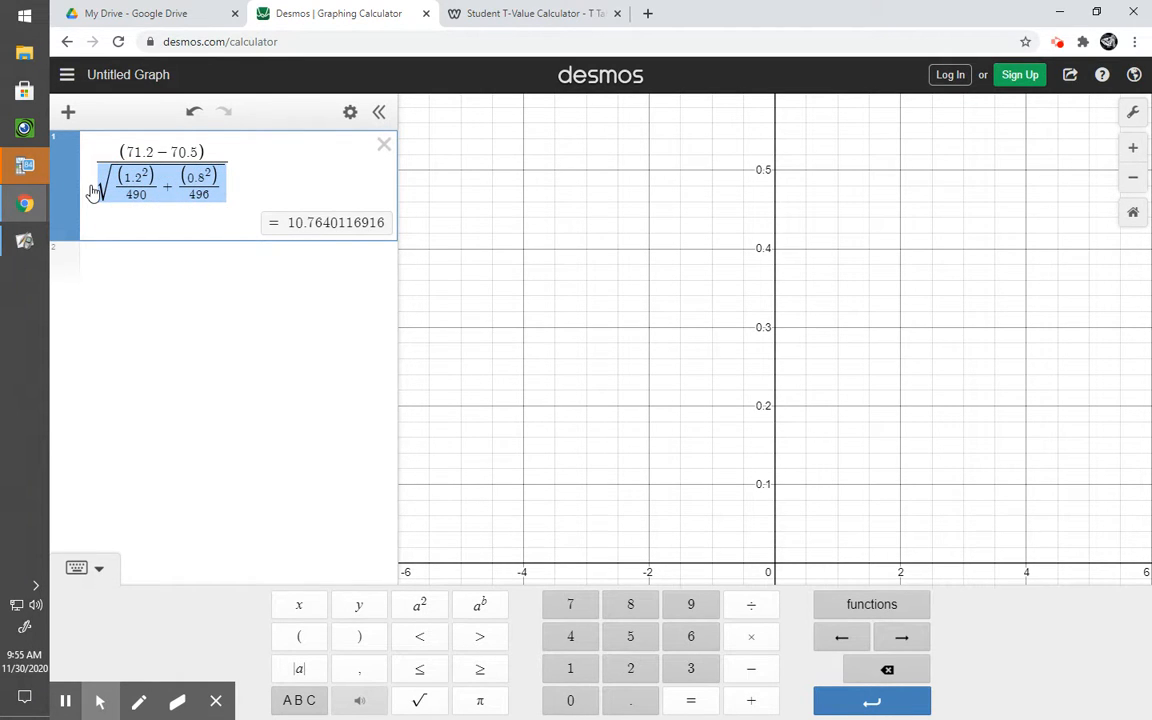
left_click(178, 258)
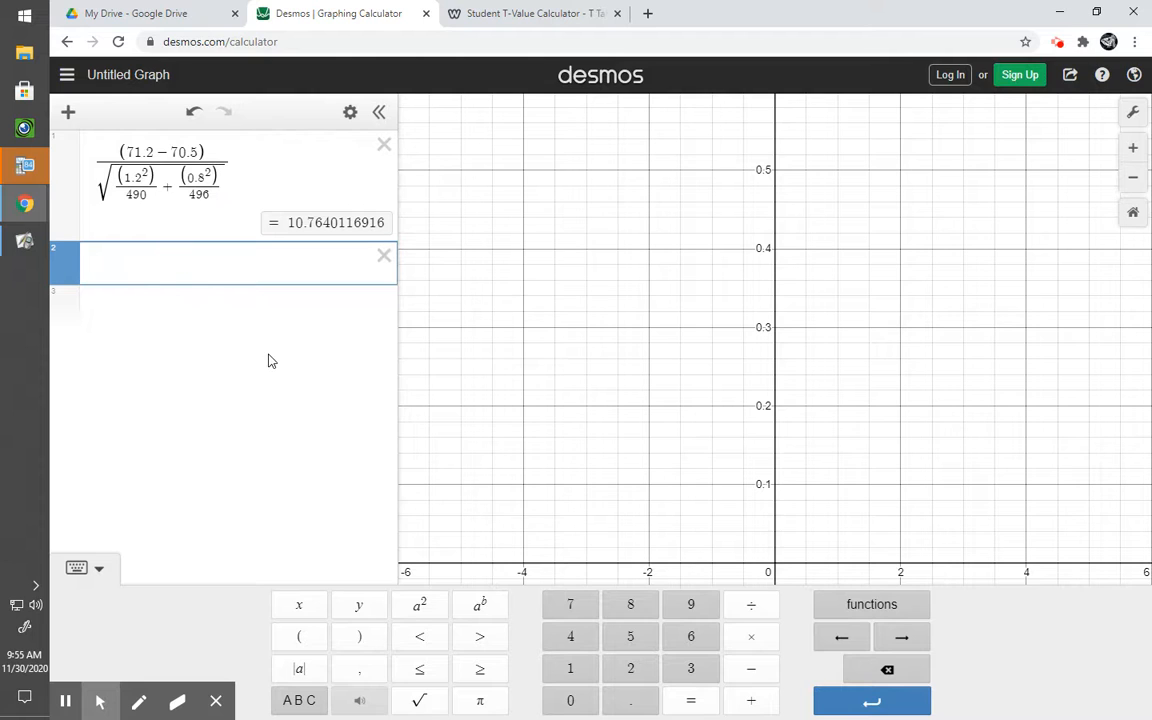
type("(71")
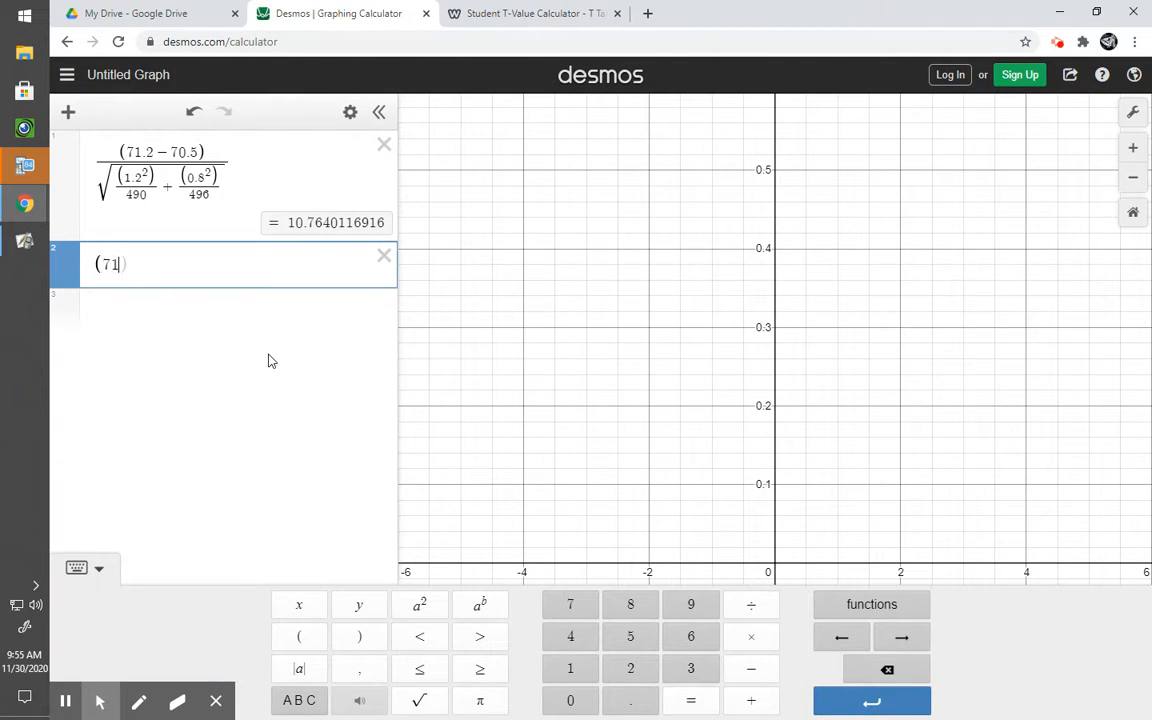
type(".2")
type("-70")
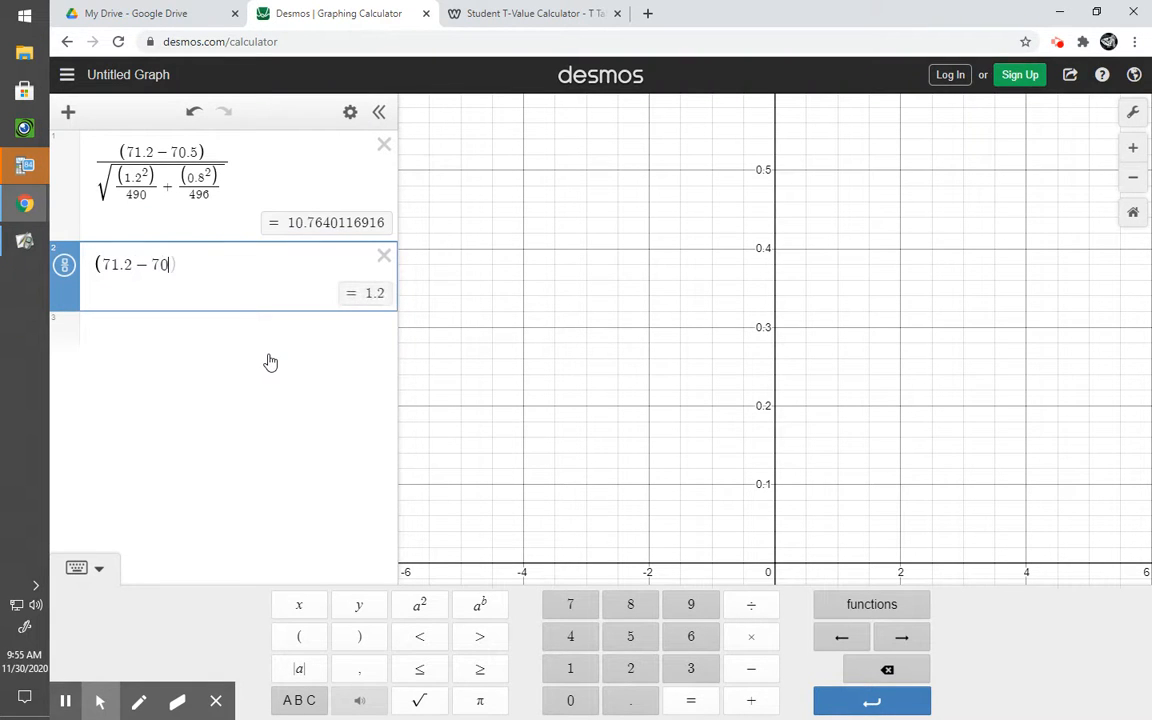
type(".1")
type("5")
type("-")
type("1.96")
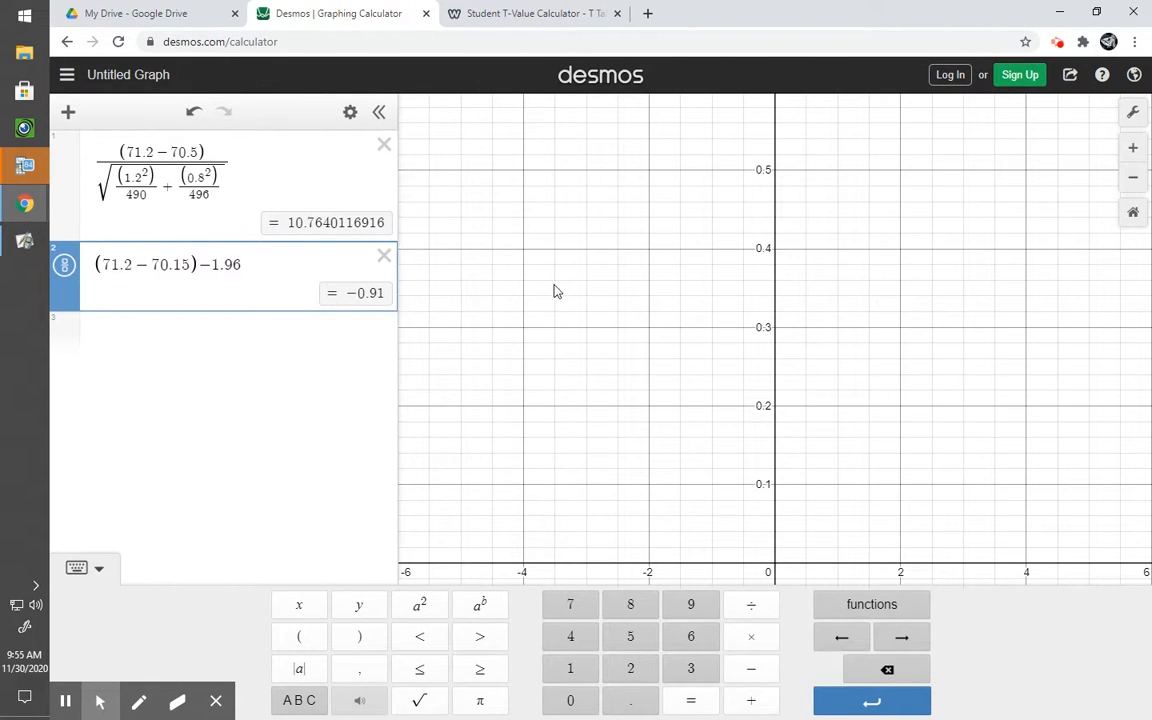
Step: Append − 1.96 times the pasted square root to compute the interval's lower bound
left_click(752, 639)
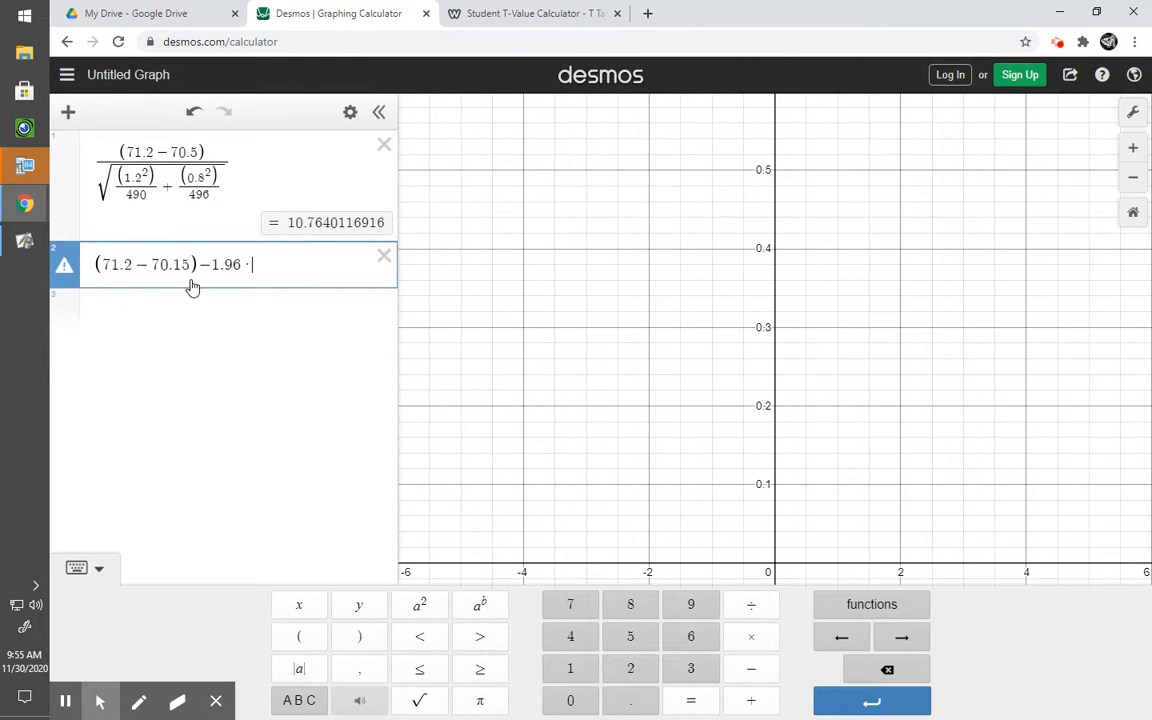
type("√((1.2²)/490+(0.8²)/496)")
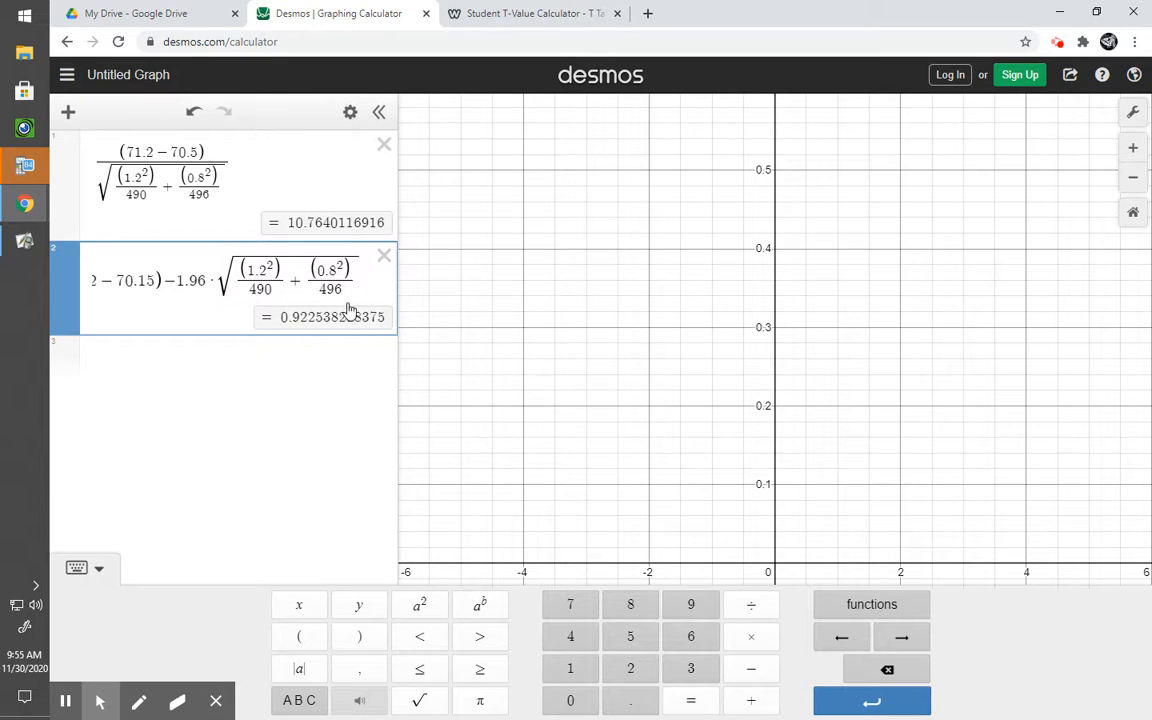
Step: Duplicate the lower-bound expression into a new line and change its minus sign to plus for the upper bound
left_click_drag(362, 284, 30, 286)
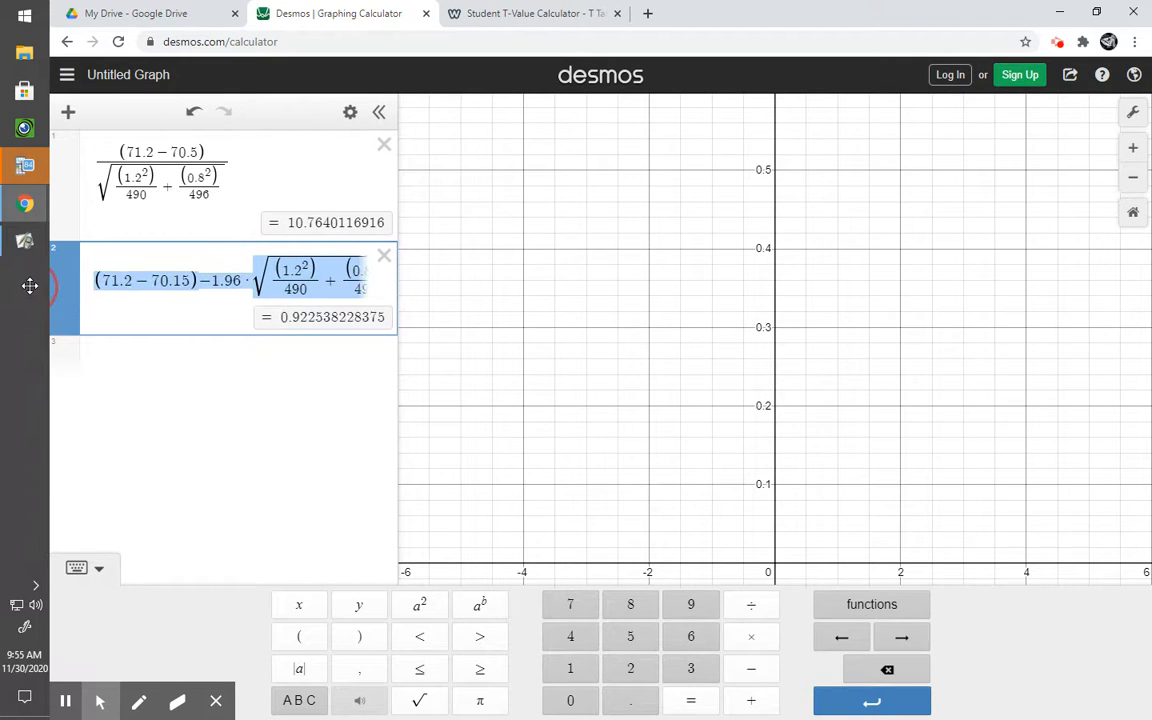
left_click(246, 362)
type("(71.2-70.15)-1.96·√((1.2^2)/490+(0.8^2)/496)")
left_click_drag(162, 374, 170, 374)
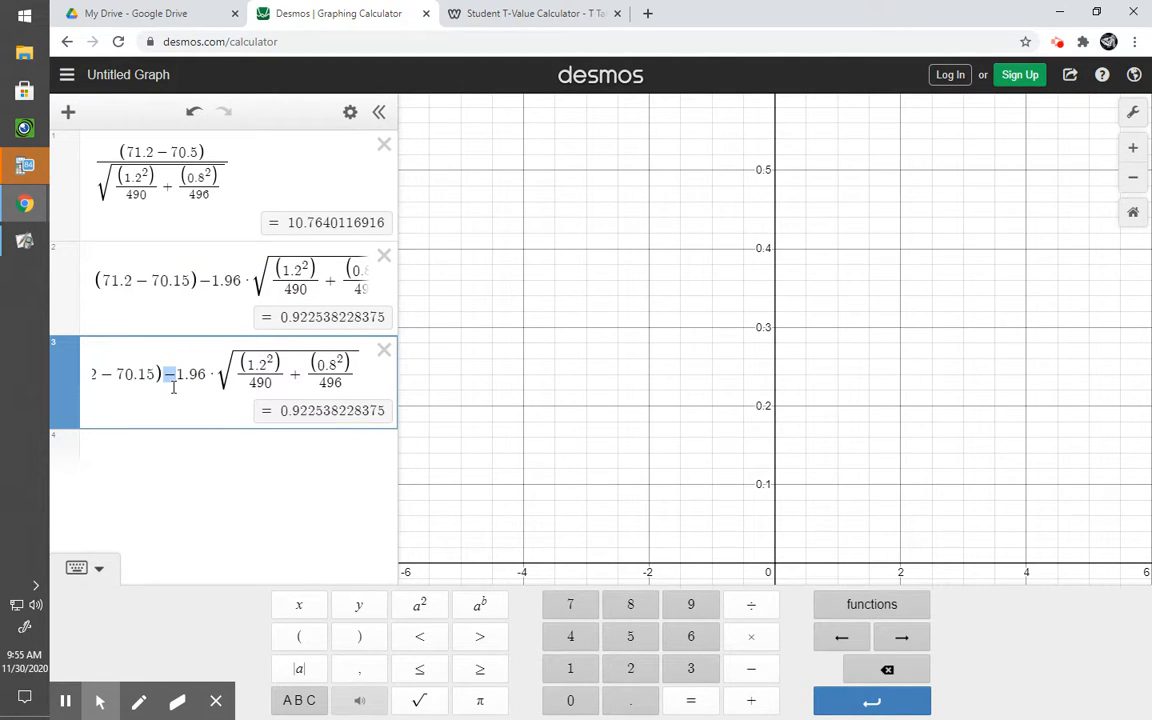
type("+")
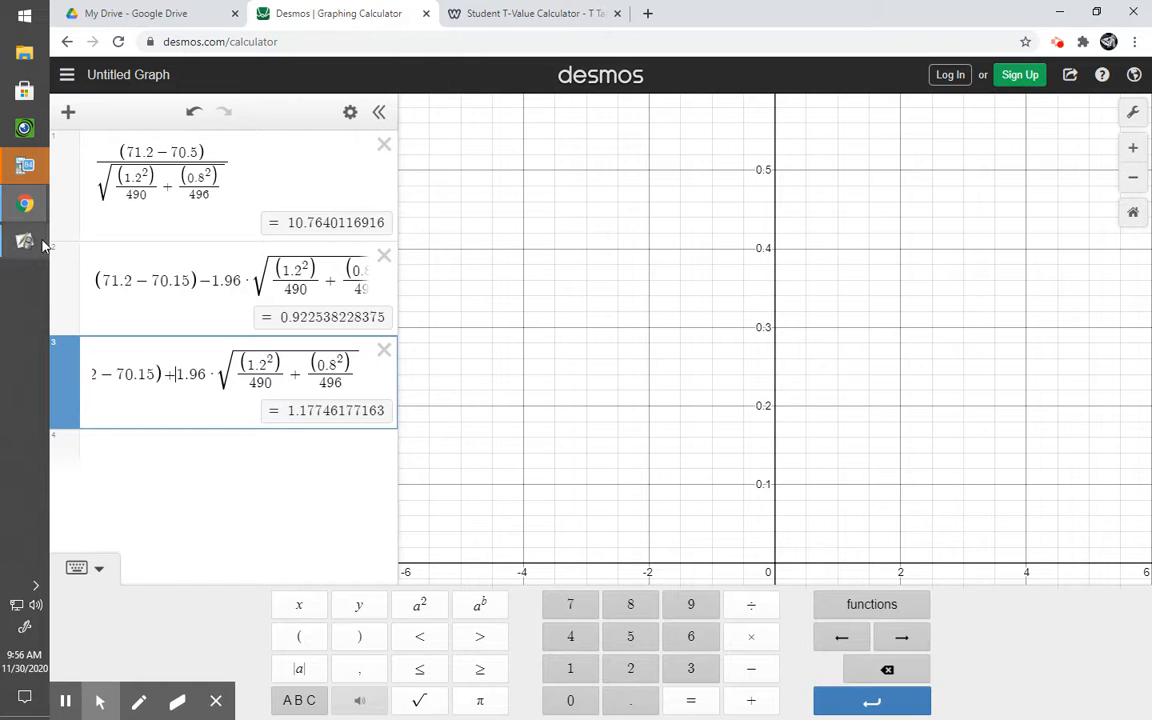
Step: Return to the whiteboard and write the interval 0.9 − 1.2 below the formula
mouse_move(24, 237)
left_click(140, 255)
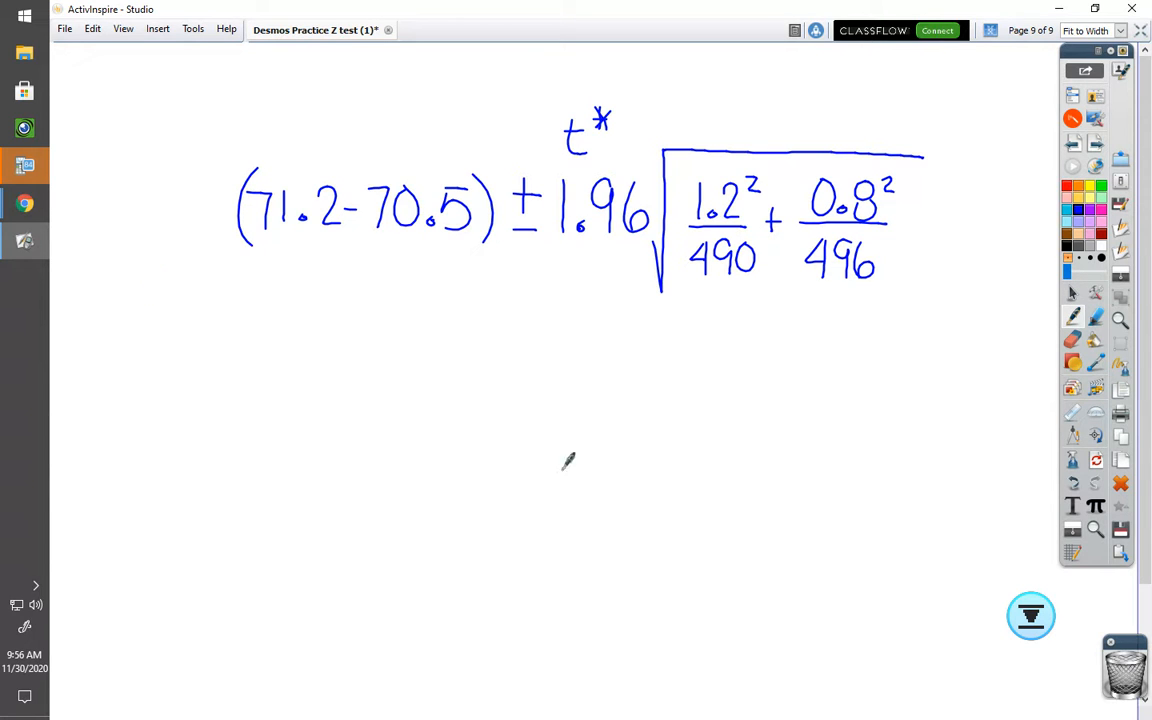
mouse_move(348, 334)
left_mouse_down()
mouse_move(336, 372)
mouse_move(350, 332)
mouse_move(402, 376)
mouse_move(434, 352)
mouse_move(456, 376)
mouse_move(521, 377)
left_mouse_up()
left_click(472, 373)
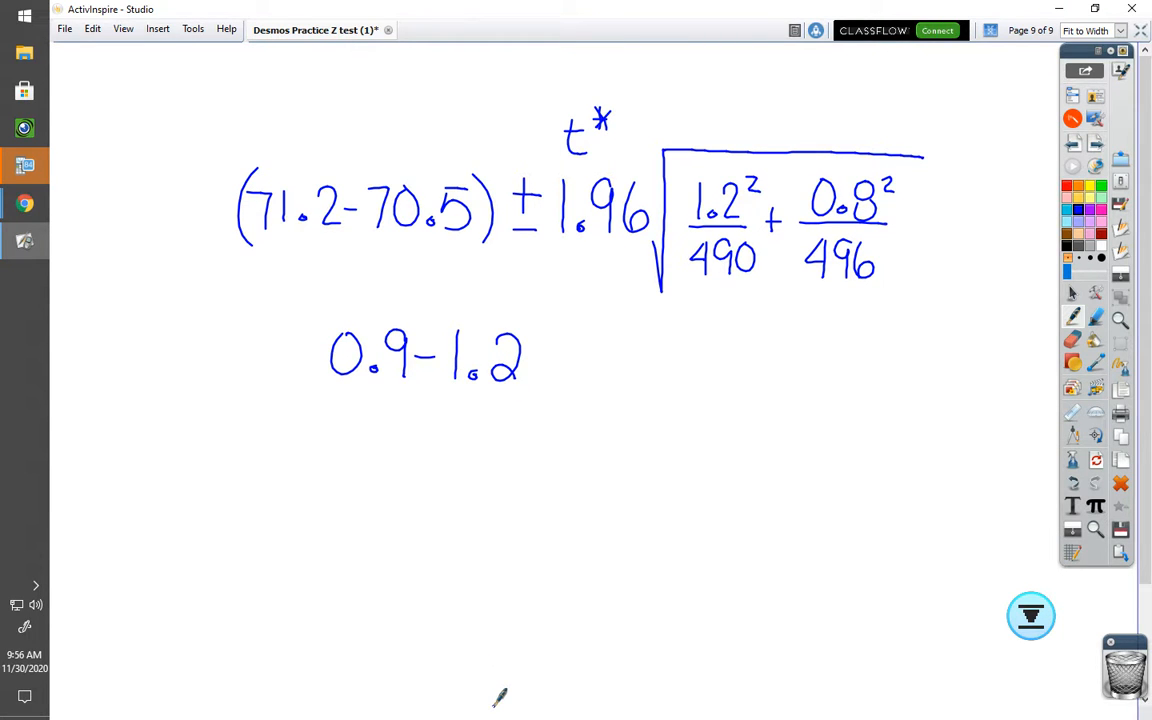
Step: Go to the previous page and write 71.2 − 70.5 = 0.7 beside the egg data
left_click(1076, 145)
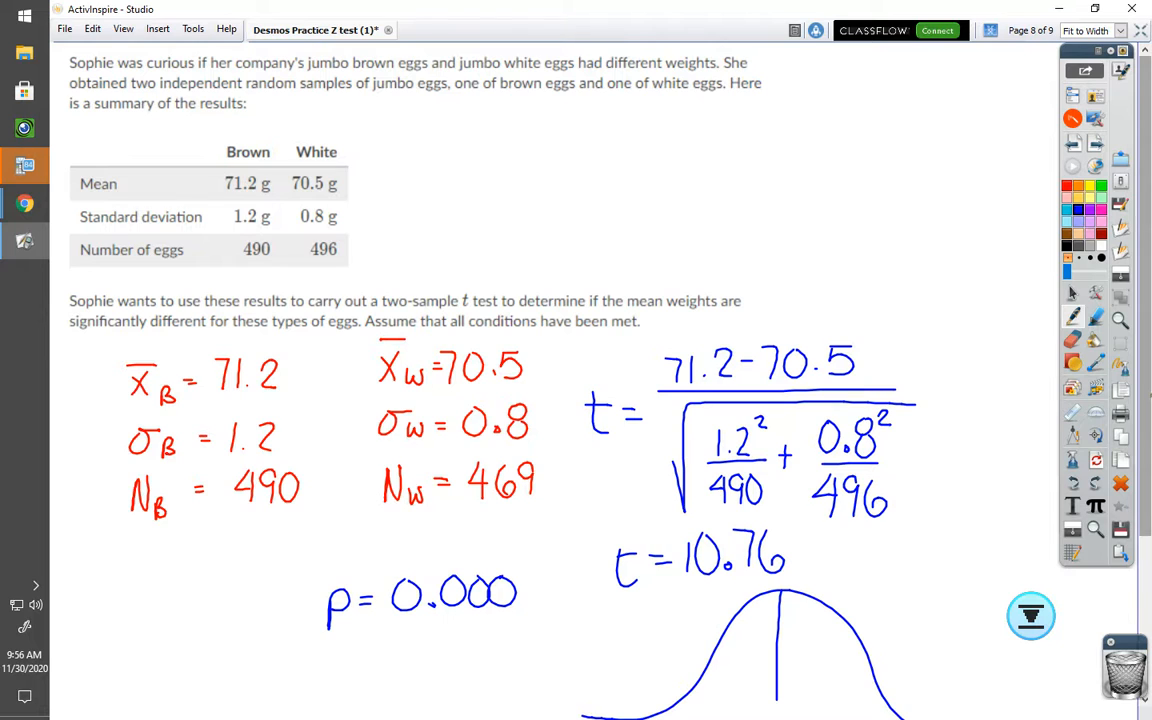
mouse_move(629, 165)
left_mouse_down()
mouse_move(645, 193)
mouse_move(692, 193)
mouse_move(708, 179)
mouse_move(724, 194)
mouse_move(752, 170)
mouse_move(773, 191)
left_mouse_up()
left_click(666, 191)
left_click(768, 188)
left_click_drag(777, 163, 818, 174)
left_click_drag(806, 182, 818, 182)
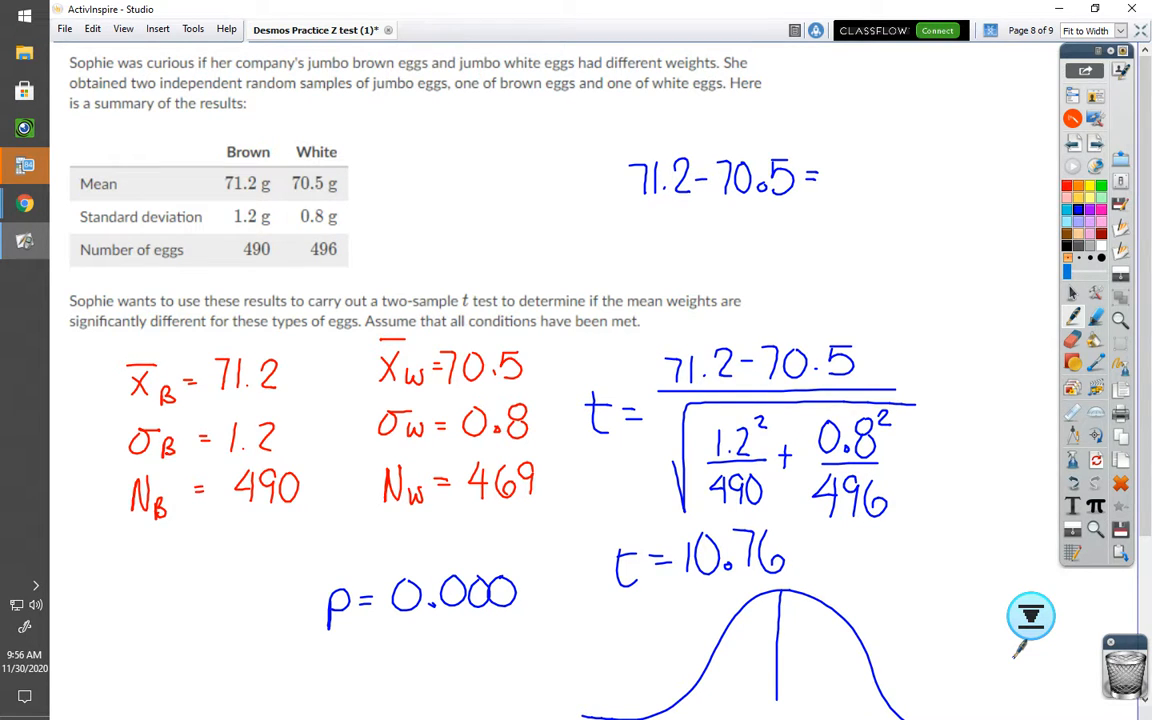
mouse_move(852, 162)
left_mouse_down()
mouse_move(838, 190)
mouse_move(852, 162)
mouse_move(888, 195)
left_mouse_up()
left_click(871, 186)
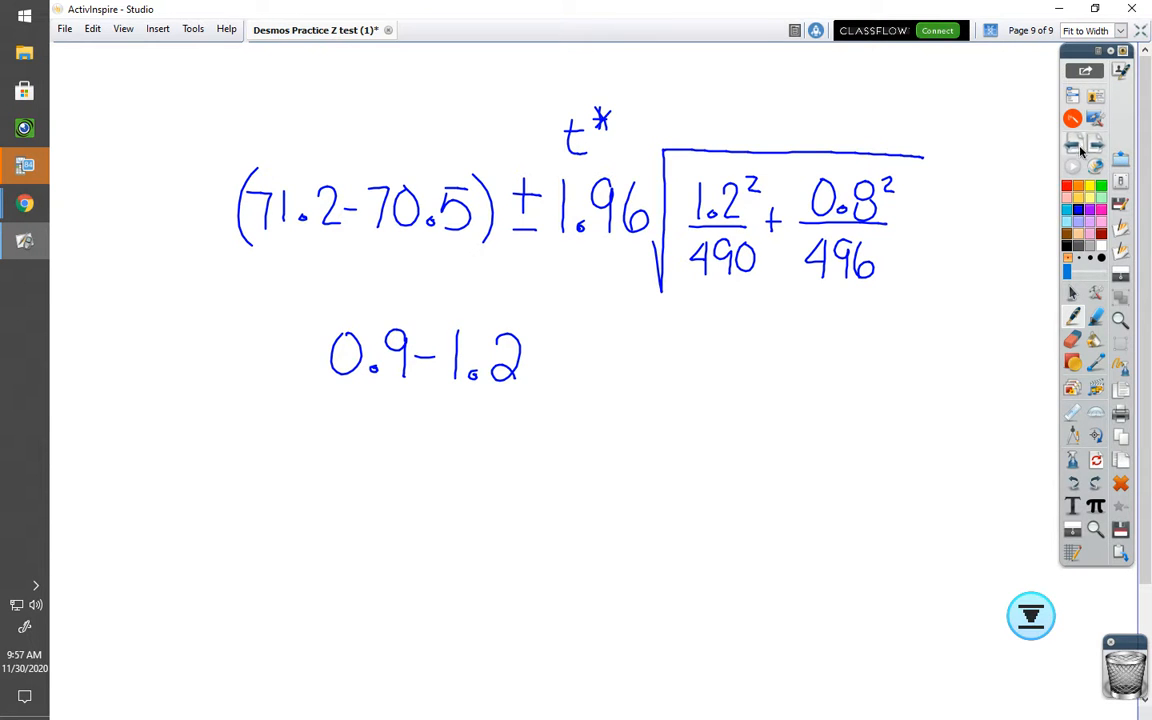
Step: Review the interval page and the problem page, then switch back to Desmos
left_click(1073, 143)
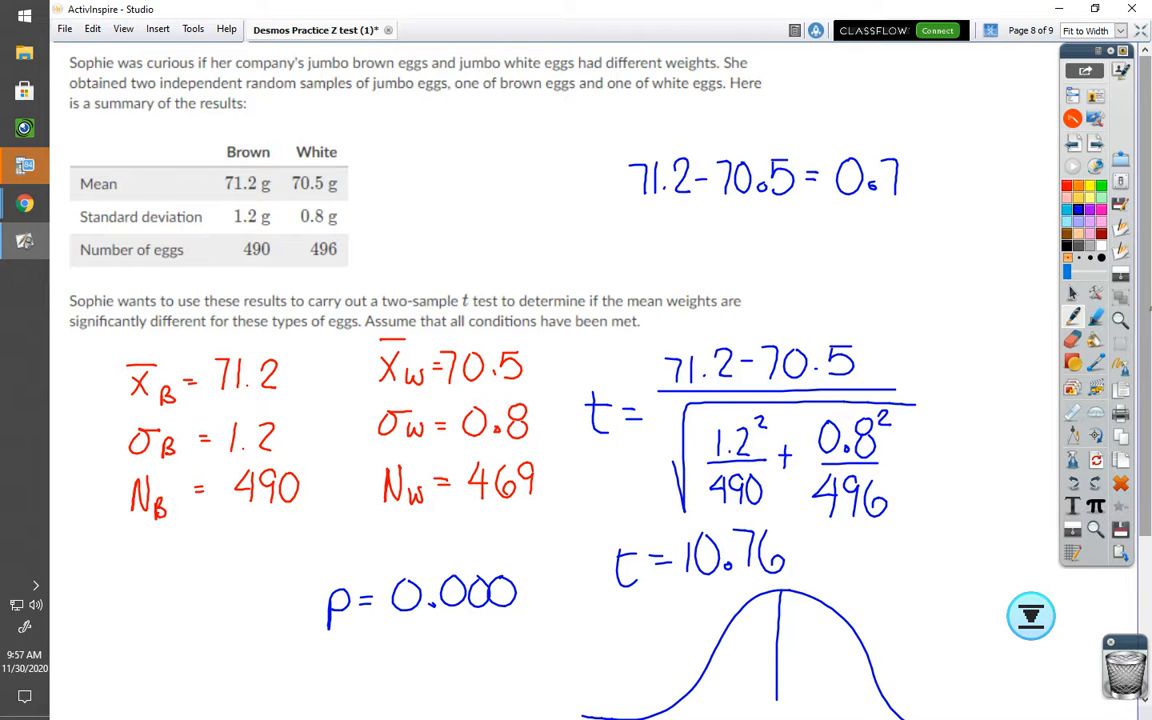
left_click(1097, 144)
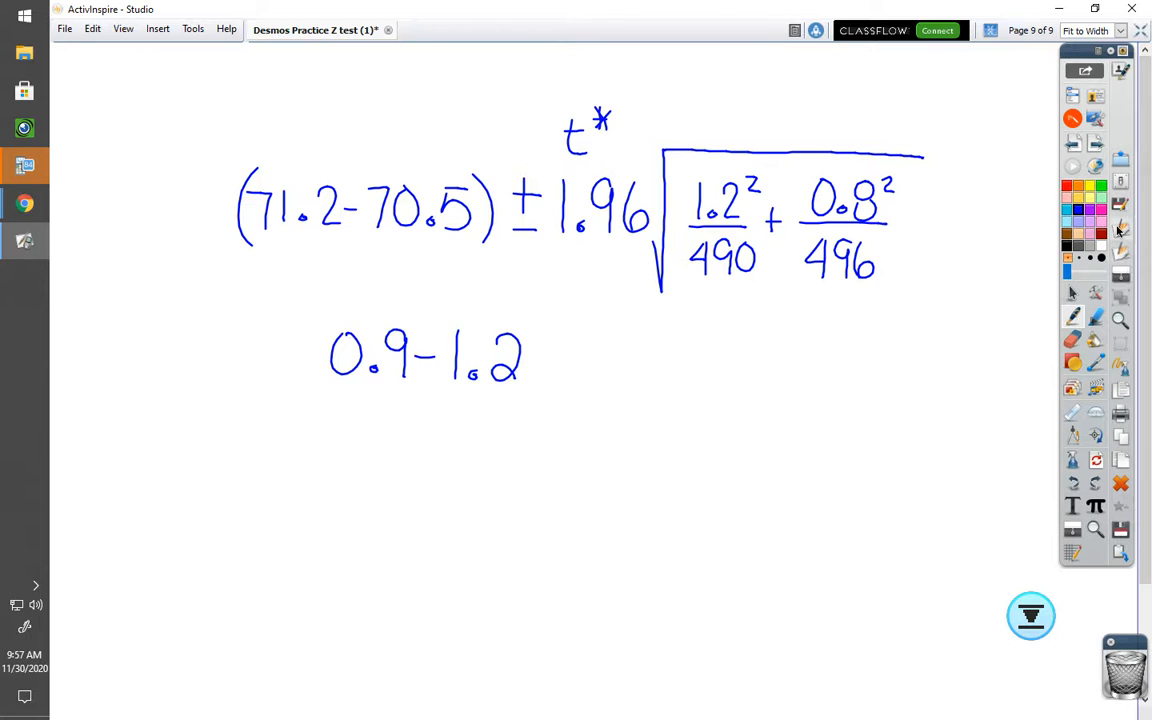
left_click(1074, 144)
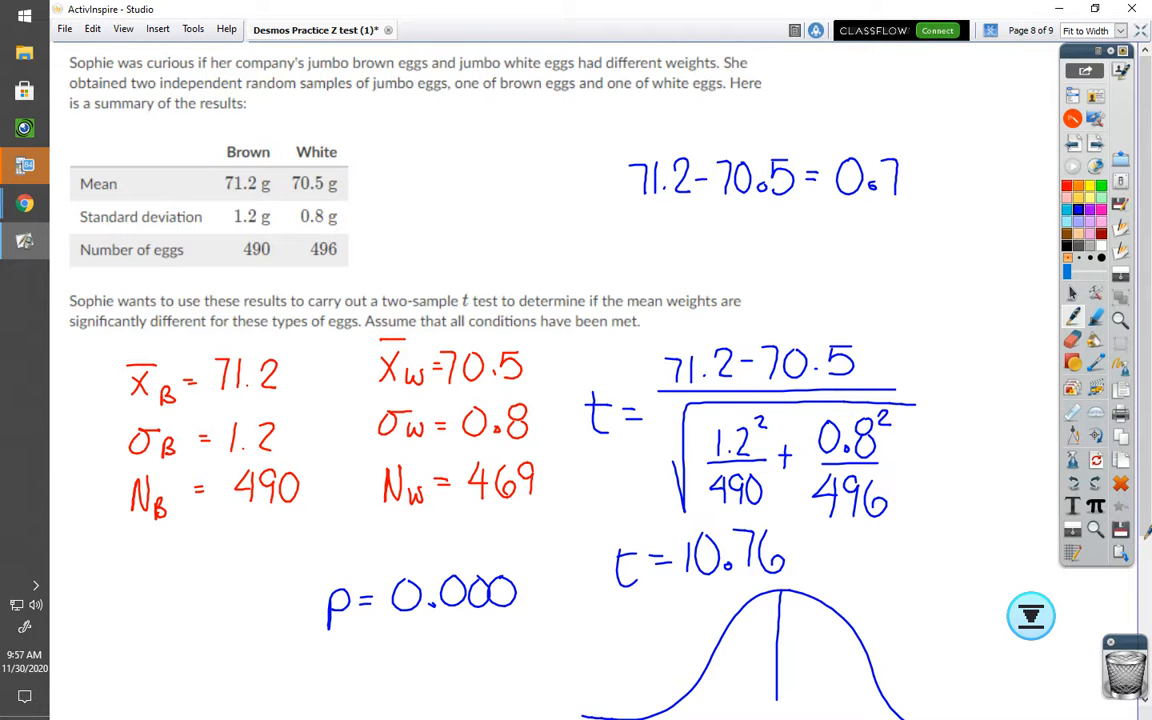
left_click(27, 208)
left_click(155, 194)
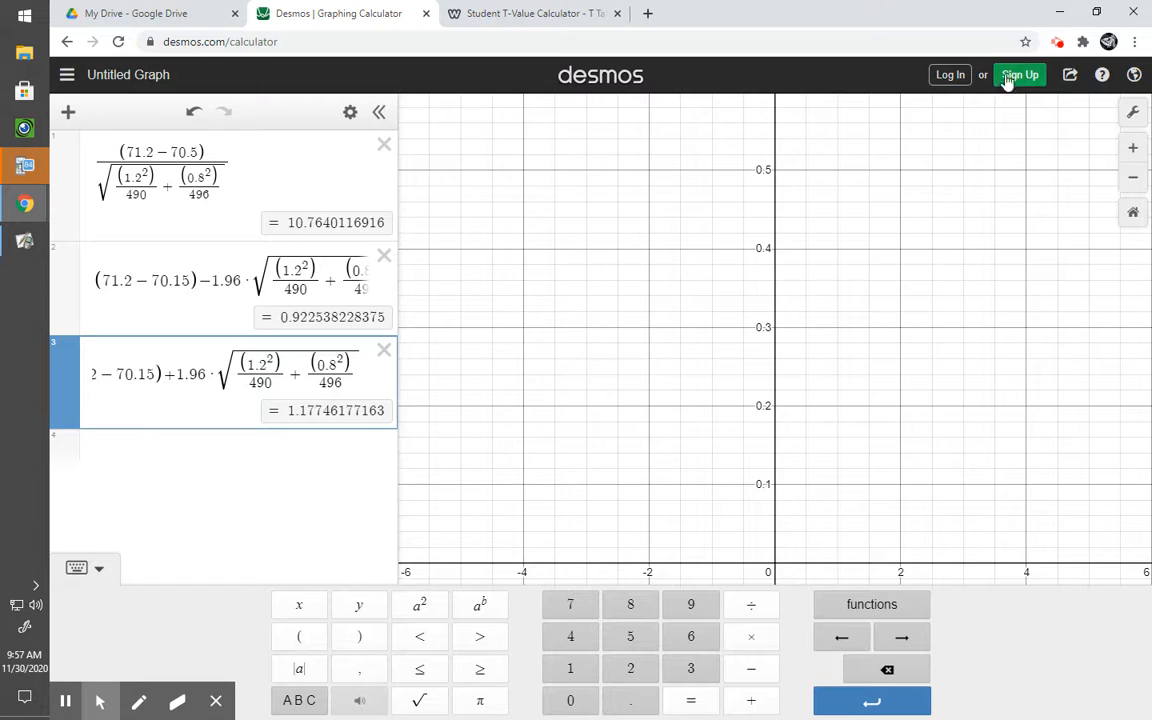